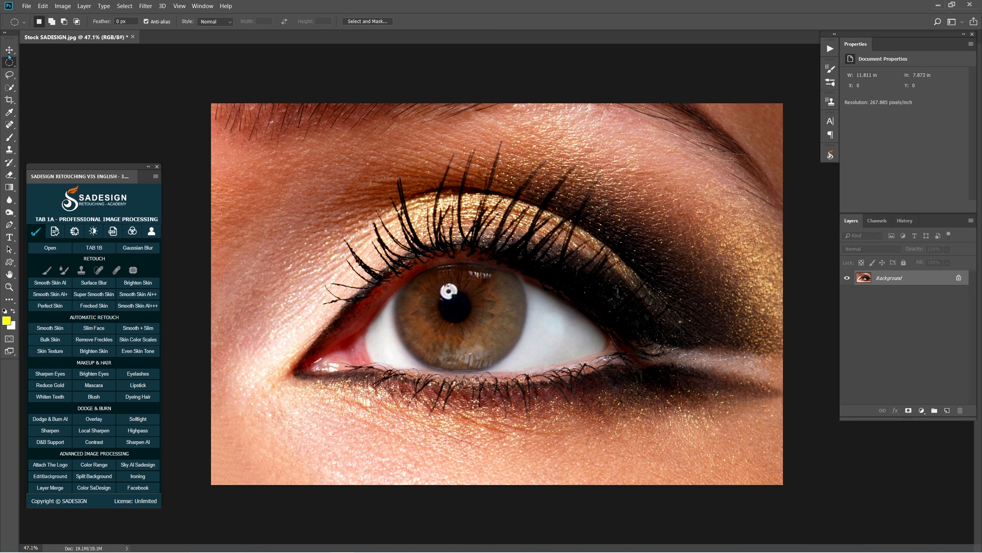
# Select the iris with an Elliptical Marquee and position the selection along the iris's outer edge
pyautogui.rightClick(10, 67)
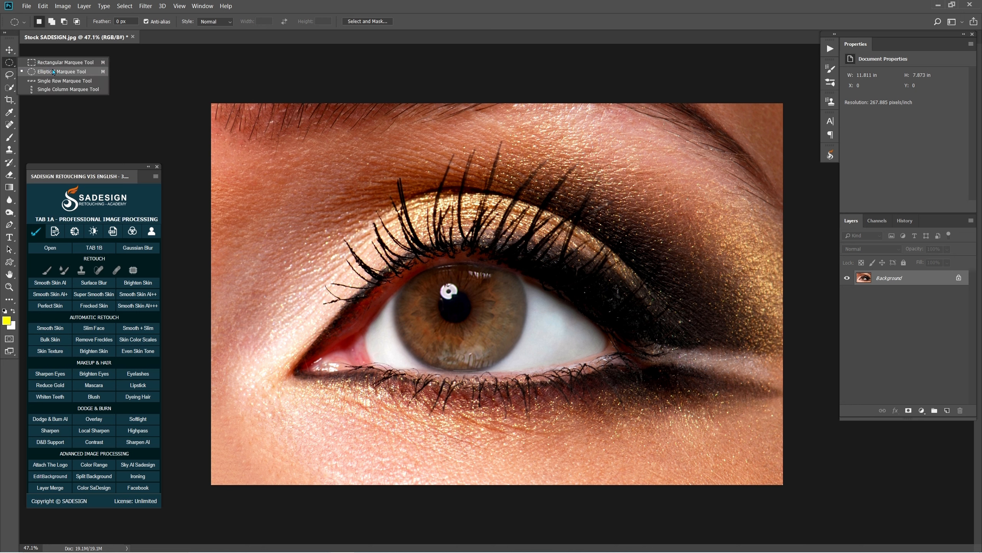
pyautogui.click(75, 73)
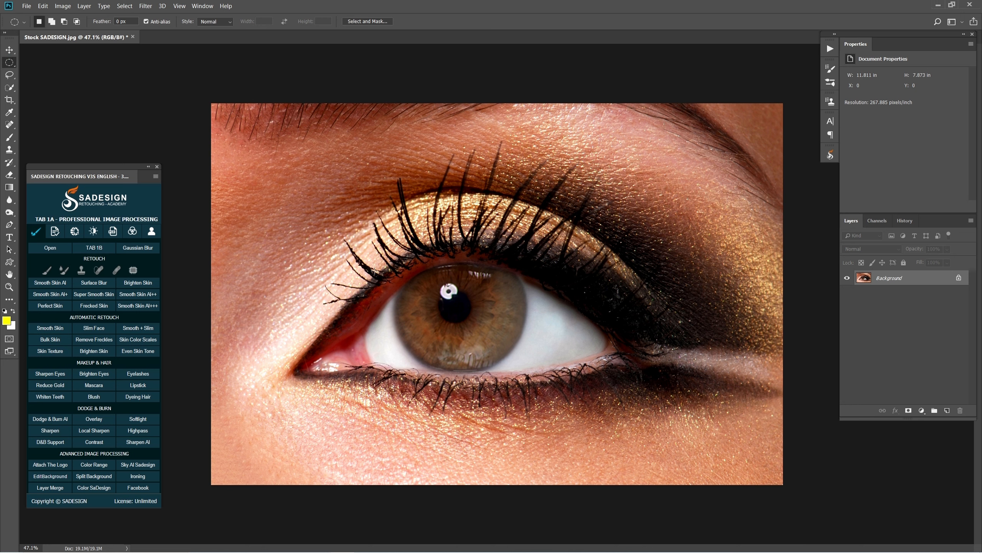
pyautogui.moveTo(412, 269); pyautogui.dragTo(540, 379)
pyautogui.moveTo(491, 332); pyautogui.dragTo(477, 323)
# Add a Curves adjustment to the selected iris, raise its RGB midtones to brighten it, and compare before and after
pyautogui.click(922, 411)
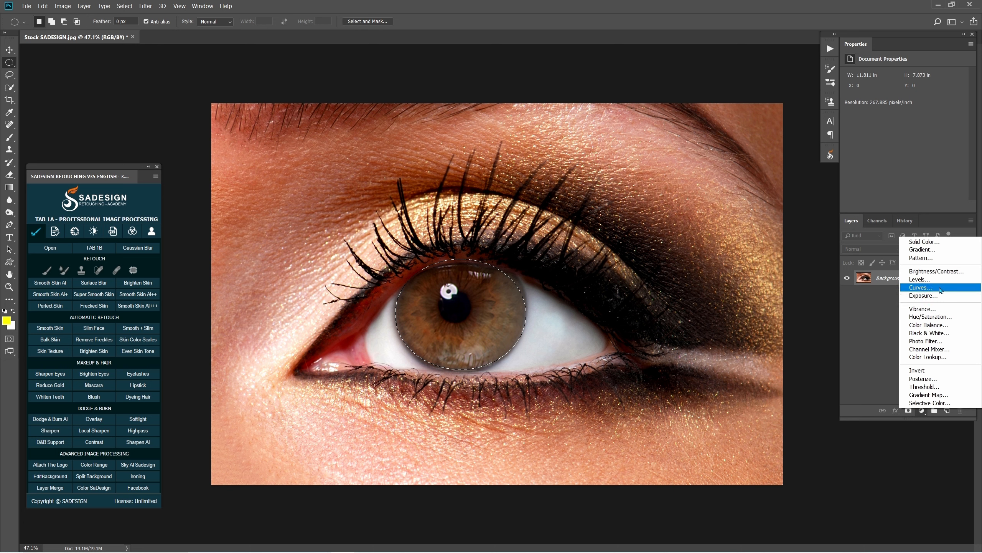
pyautogui.click(939, 288)
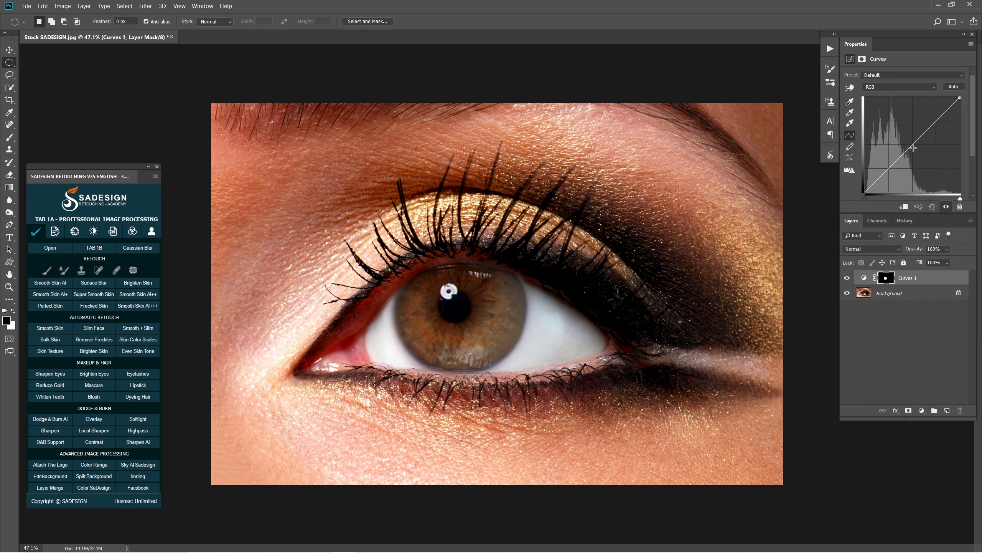
pyautogui.moveTo(913, 147); pyautogui.dragTo(904, 129)
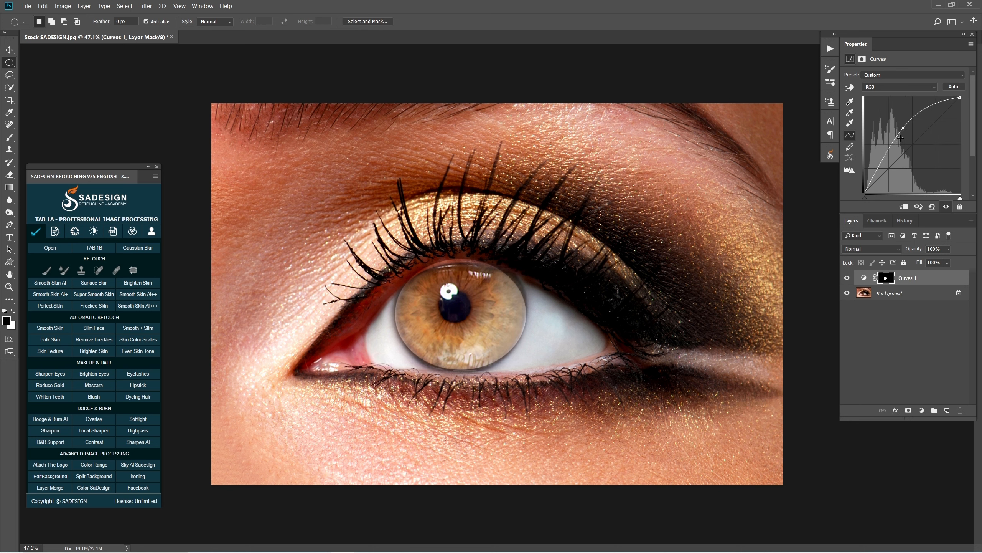
pyautogui.click(846, 278)
pyautogui.click(847, 278)
# Soften the edge of the Curves layer mask with a Gaussian Blur of 15.0 pixels radius
pyautogui.click(886, 280)
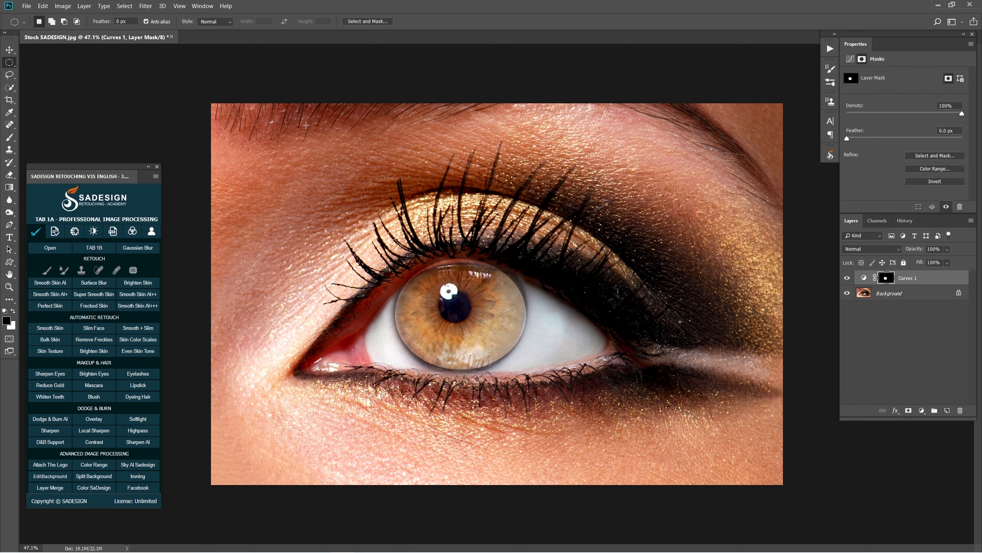
pyautogui.click(145, 5)
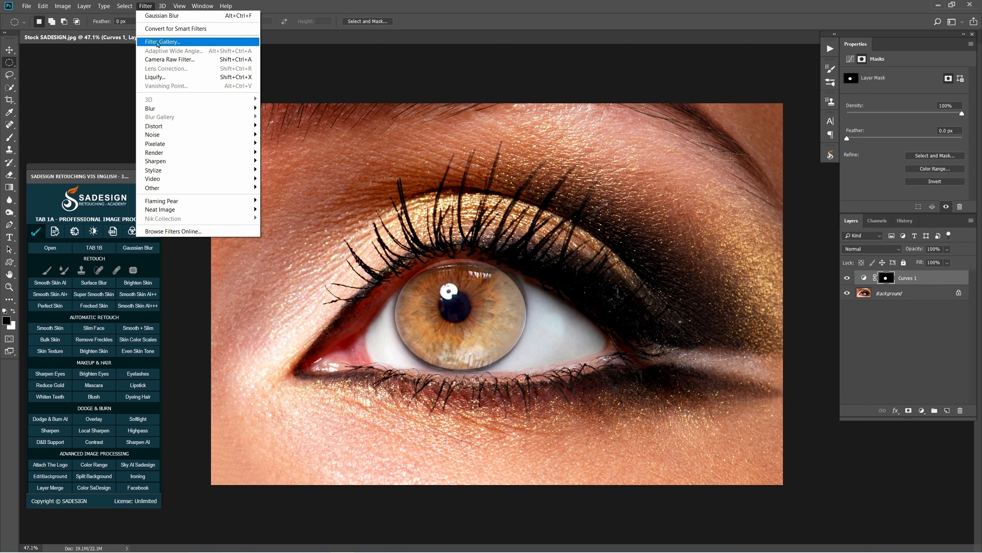
pyautogui.moveTo(240, 108)
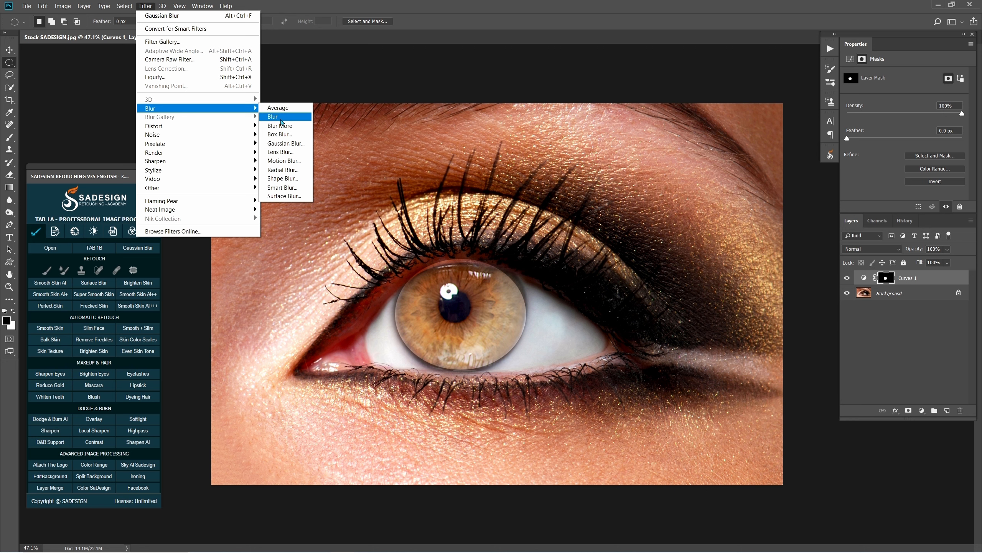
pyautogui.click(286, 144)
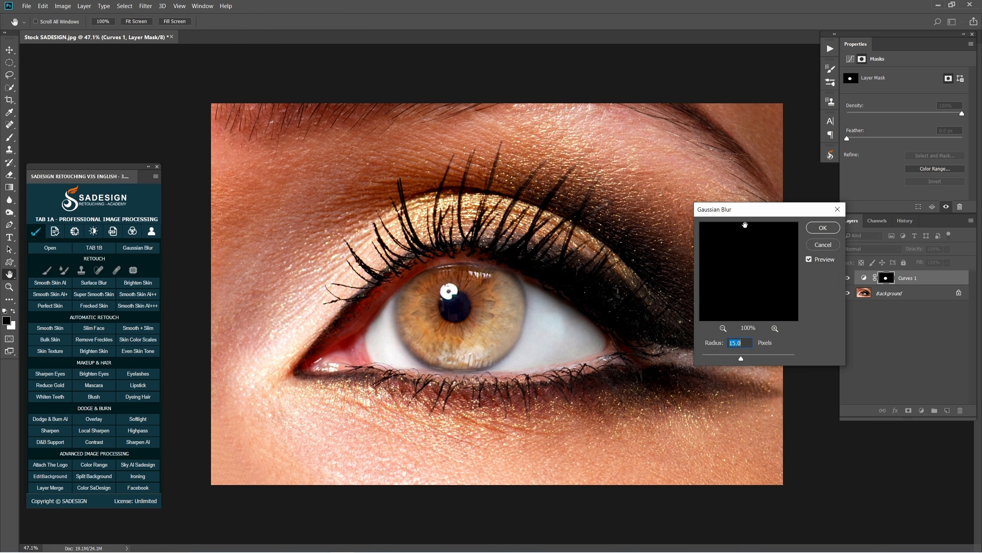
pyautogui.moveTo(745, 223); pyautogui.dragTo(675, 214)
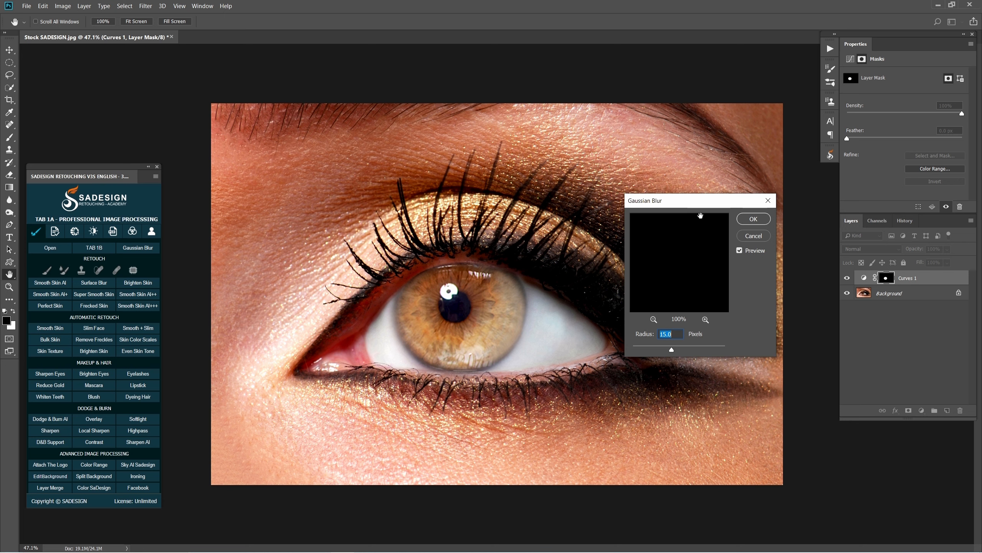
pyautogui.click(740, 250)
pyautogui.click(740, 250)
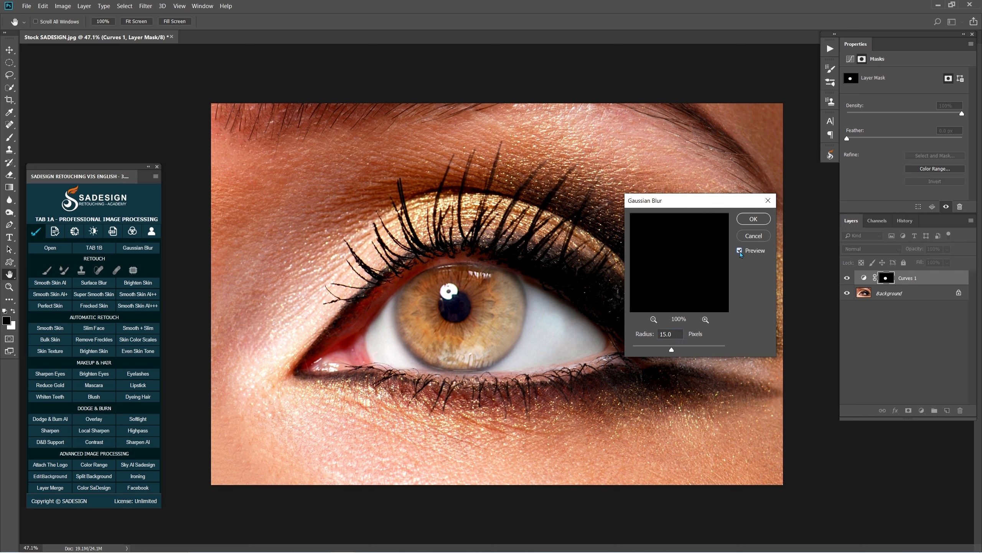
pyautogui.click(754, 220)
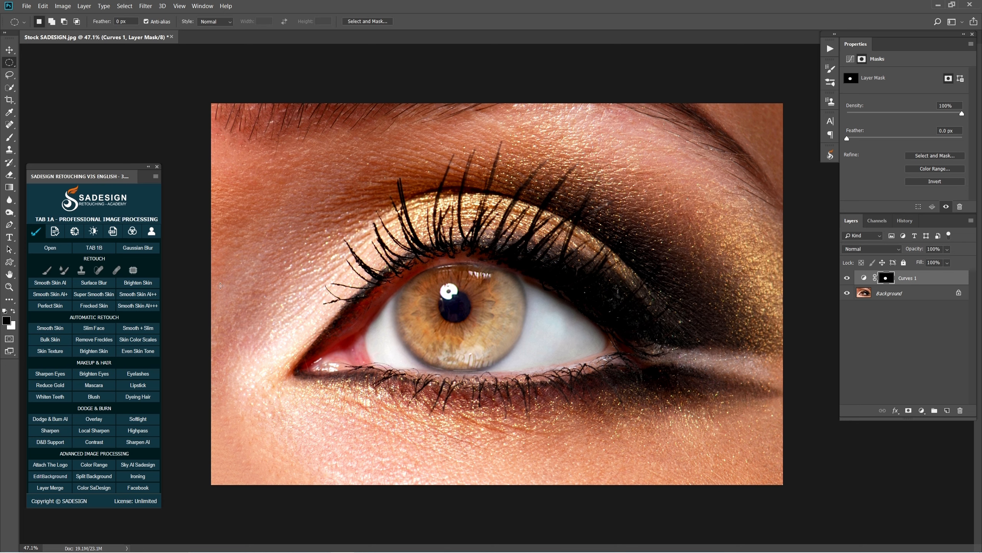
# Erase the Curves mask where it spills onto the upper eyelid above the iris, using a soft eraser with black as background colour
pyautogui.press('e')
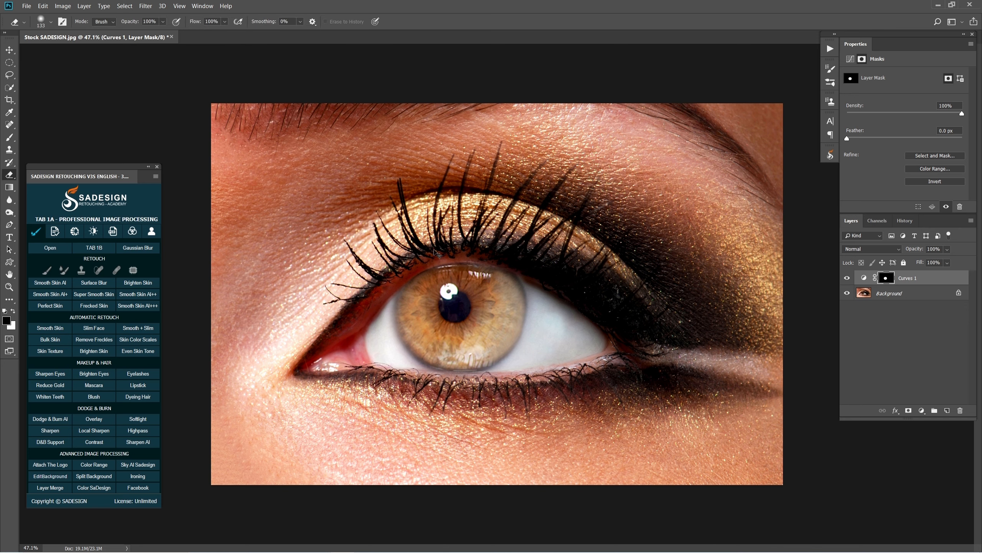
pyautogui.scroll(2, 449, 250)
pyautogui.keyDown('alt'); pyautogui.rightClick(449, 250); pyautogui.keyUp('alt')
pyautogui.moveTo(466, 248)
pyautogui.mouseDown()
pyautogui.moveTo(422, 256)
pyautogui.moveTo(464, 246)
pyautogui.mouseUp()
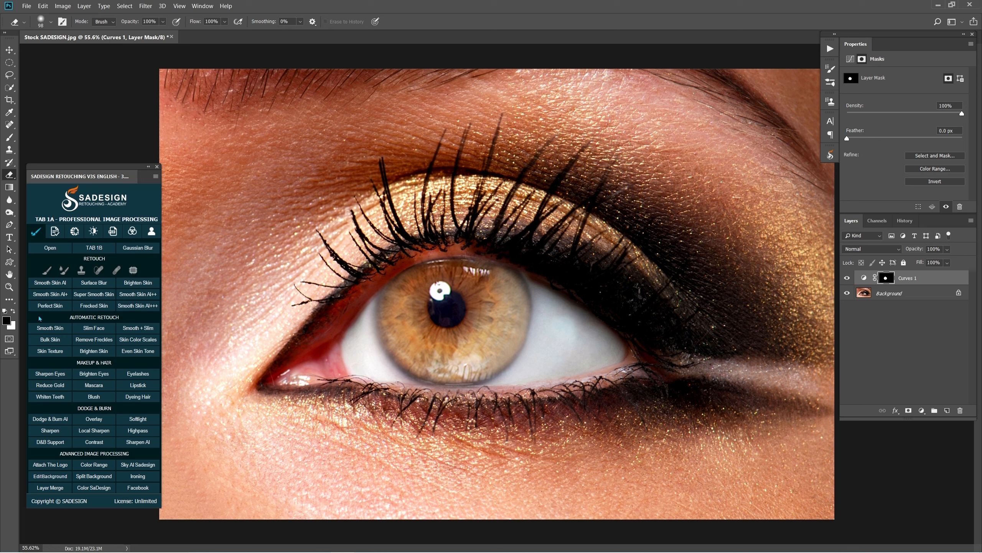
pyautogui.click(13, 312)
pyautogui.keyDown('alt'); pyautogui.rightClick(467, 244); pyautogui.keyUp('alt')
pyautogui.moveTo(474, 242)
pyautogui.mouseDown()
pyautogui.moveTo(411, 260)
pyautogui.moveTo(458, 247)
pyautogui.moveTo(435, 246)
pyautogui.moveTo(517, 262)
pyautogui.mouseUp()
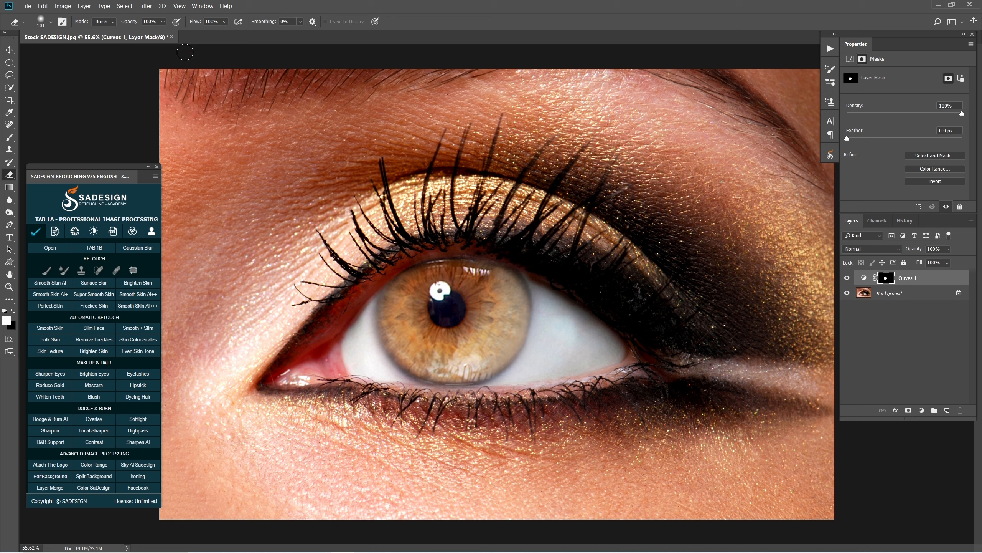
# Soften the mask along the iris's lower edge with a larger eraser at 36% and 16% flow, and compare before and after
pyautogui.moveTo(225, 24); pyautogui.dragTo(206, 37)
pyautogui.keyDown('alt'); pyautogui.rightClick(533, 333); pyautogui.keyUp('alt')
pyautogui.moveTo(224, 21); pyautogui.dragTo(221, 36)
pyautogui.keyDown('alt'); pyautogui.rightClick(512, 386); pyautogui.keyUp('alt')
pyautogui.moveTo(511, 333)
pyautogui.mouseDown()
pyautogui.moveTo(514, 356)
pyautogui.moveTo(472, 385)
pyautogui.moveTo(403, 365)
pyautogui.moveTo(362, 303)
pyautogui.moveTo(407, 384)
pyautogui.moveTo(465, 372)
pyautogui.mouseUp()
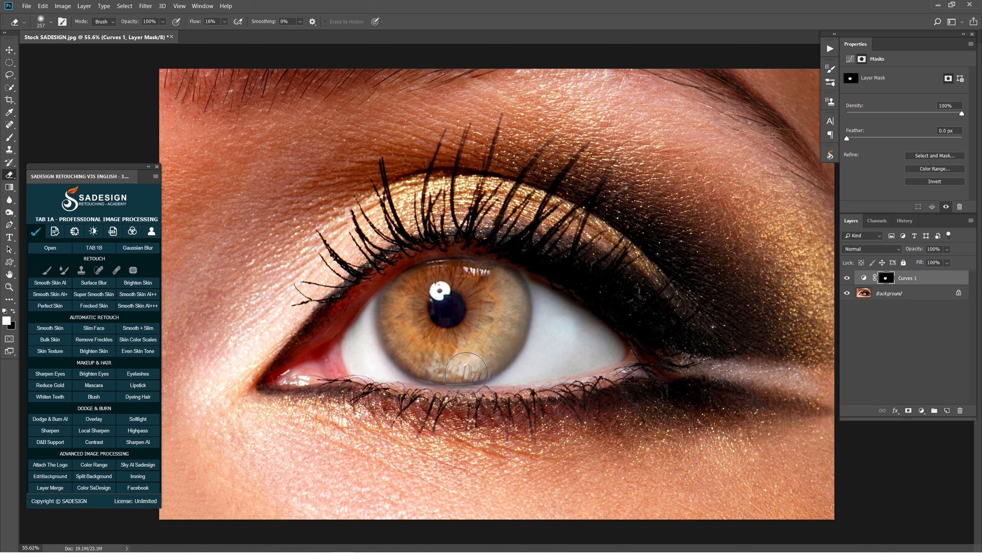
pyautogui.click(848, 278)
pyautogui.click(847, 279)
pyautogui.click(847, 279)
pyautogui.click(847, 279)
# Create a layer group, place the Curves layer inside it, and copy the Curves layer's mask onto the group
pyautogui.click(934, 411)
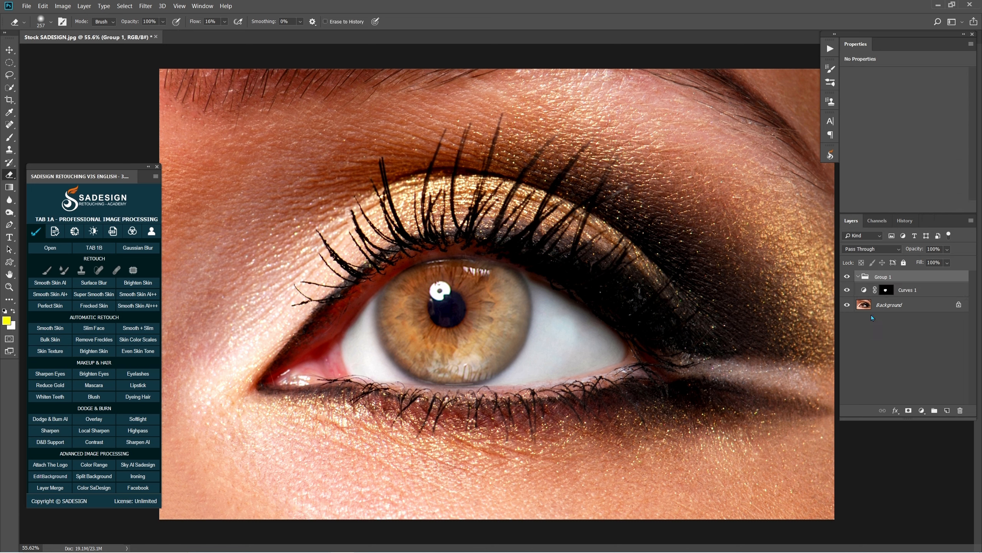
pyautogui.moveTo(862, 295); pyautogui.dragTo(874, 279)
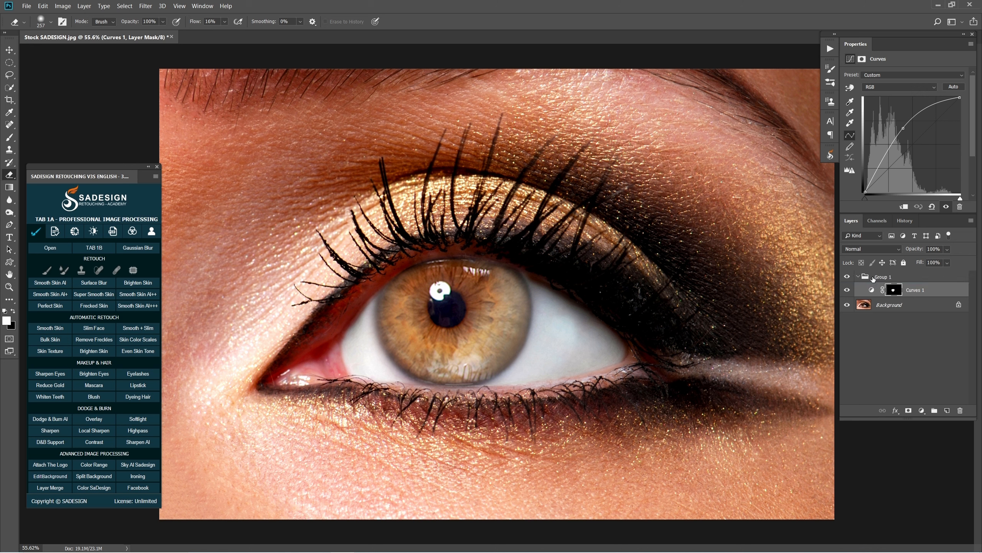
pyautogui.click(896, 291)
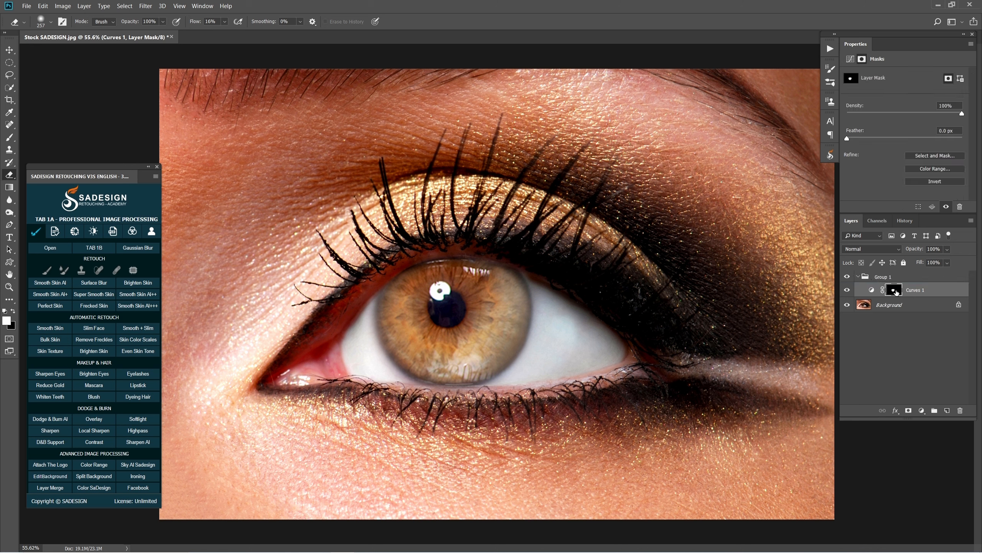
pyautogui.moveTo(894, 292); pyautogui.dragTo(886, 277)
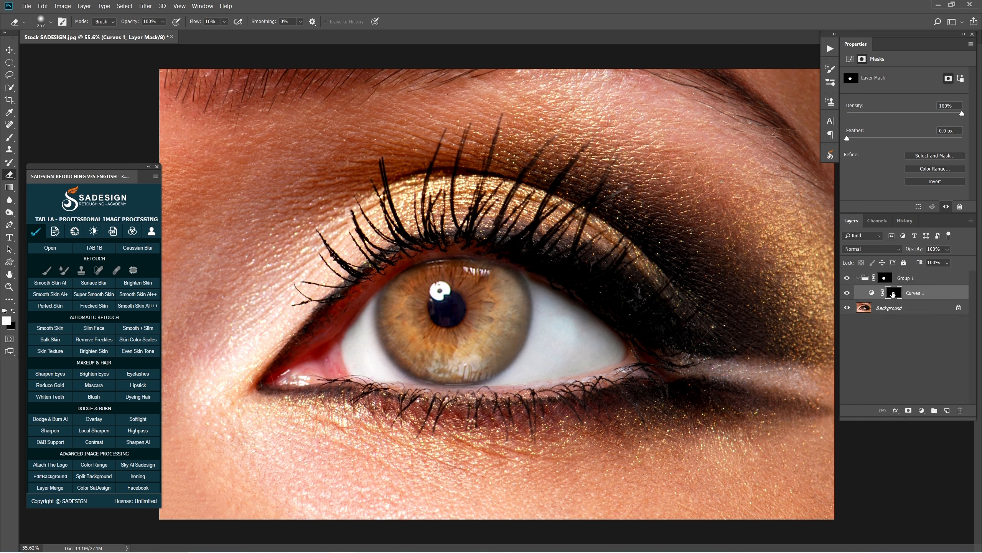
# Fill the Curves layer mask inside the group with White and compare the group on and off
pyautogui.hotkey('shift', 'F5')
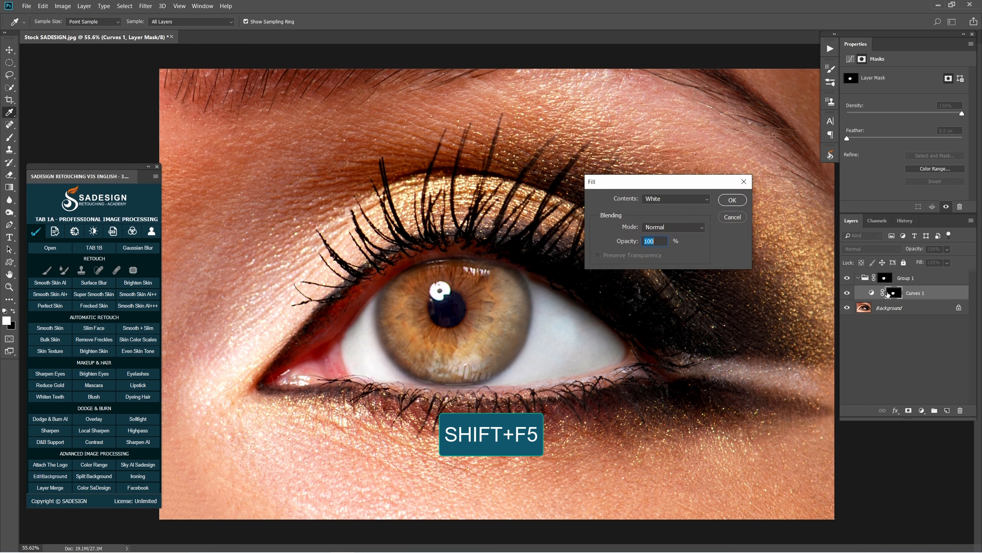
pyautogui.click(677, 200)
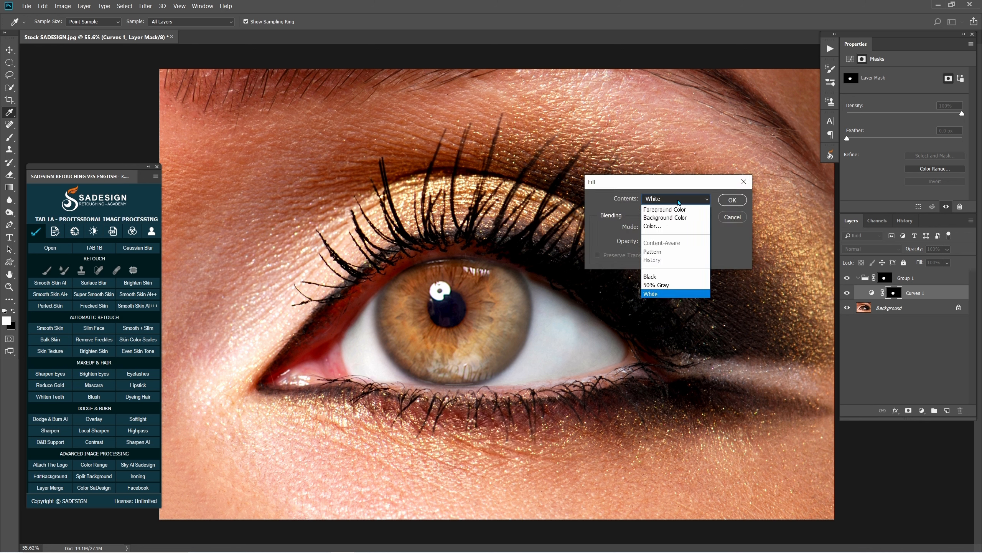
pyautogui.click(675, 293)
pyautogui.click(732, 200)
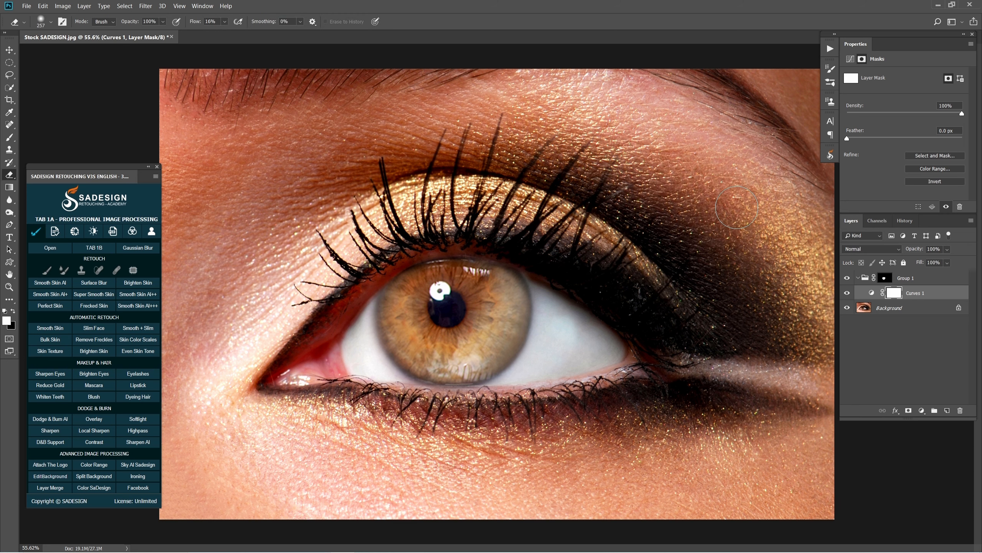
pyautogui.click(847, 279)
pyautogui.click(846, 279)
# Add a Hue/Saturation adjustment above the Curves layer in the group with Hue -180 and compare its effect
pyautogui.click(922, 412)
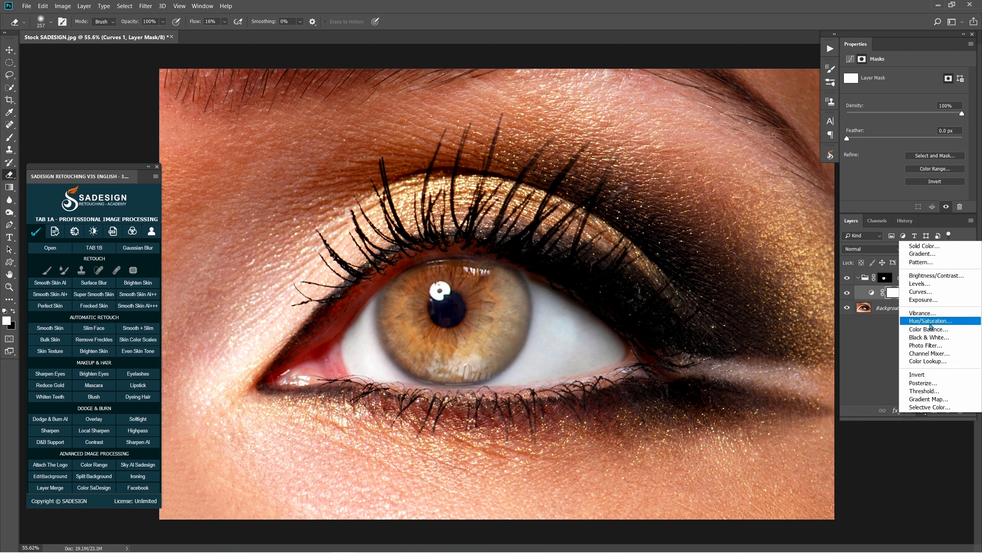
pyautogui.click(950, 322)
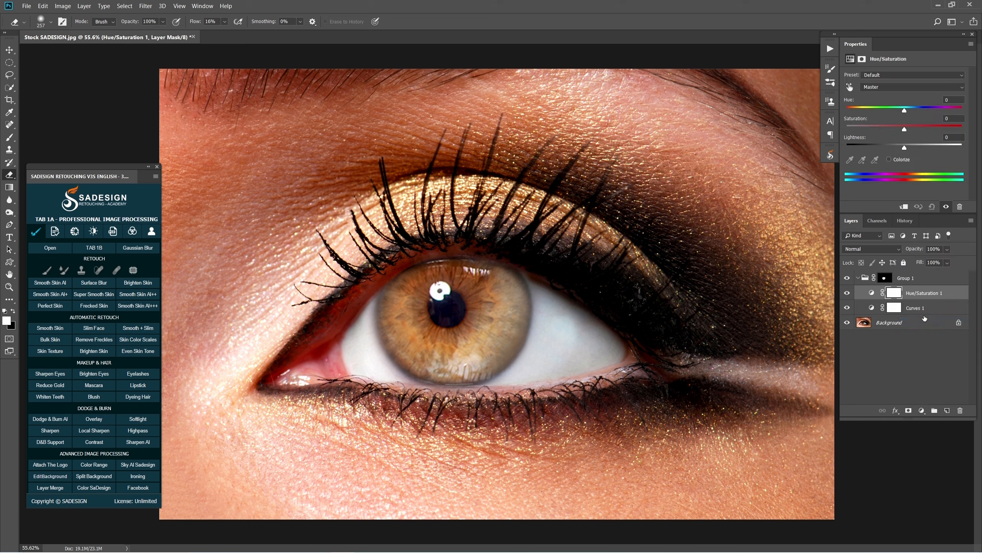
pyautogui.moveTo(879, 110); pyautogui.dragTo(842, 112)
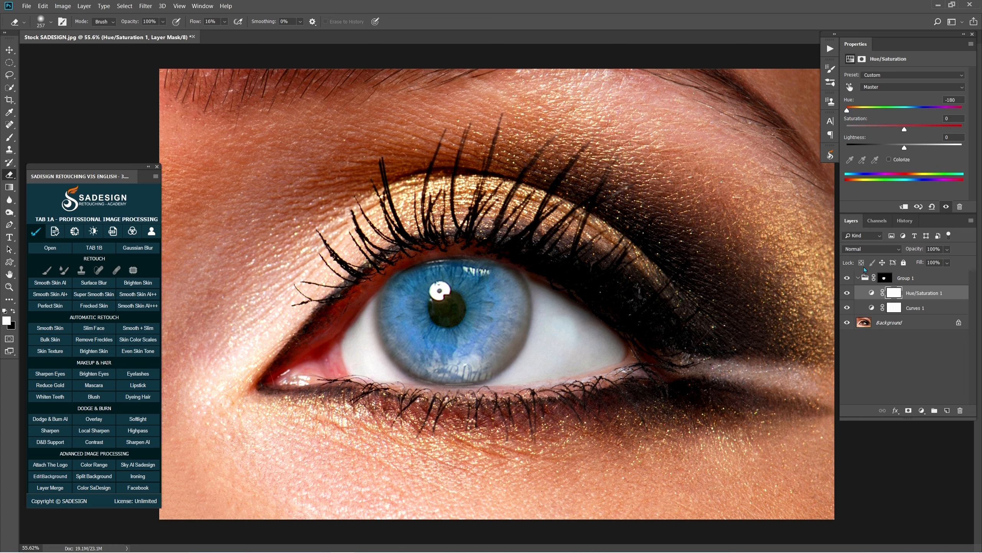
pyautogui.click(847, 294)
pyautogui.click(847, 293)
# Erase the pupil from the group's mask with an 84 px eraser at 100% flow and compare the group on and off
pyautogui.click(885, 279)
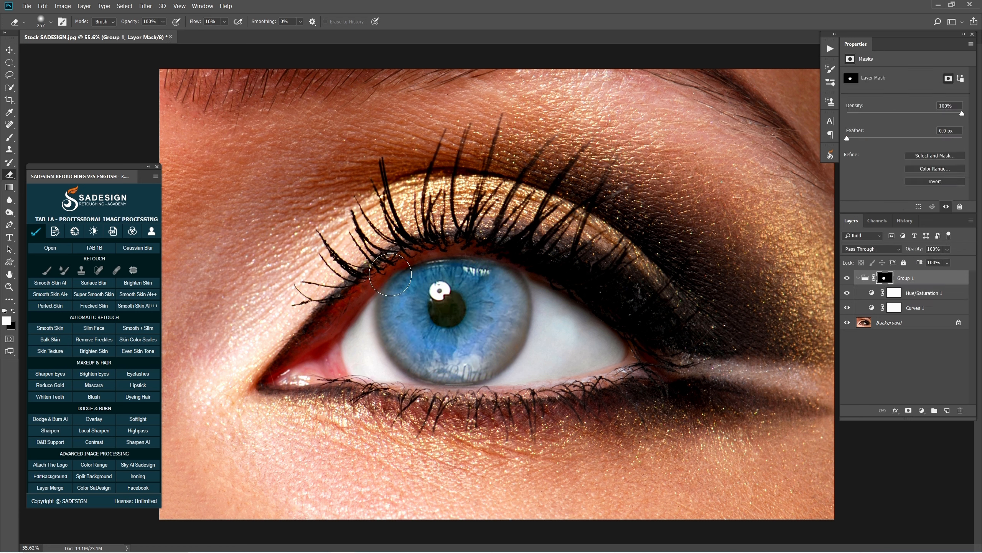
pyautogui.moveTo(386, 268); pyautogui.dragTo(382, 268)
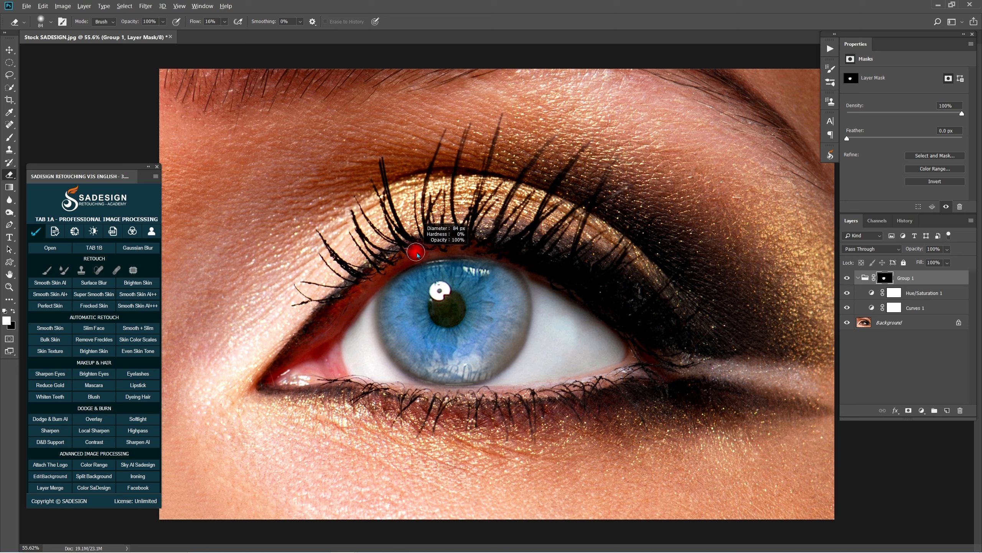
pyautogui.click(224, 23)
pyautogui.moveTo(226, 34); pyautogui.dragTo(286, 41)
pyautogui.moveTo(447, 302)
pyautogui.mouseDown()
pyautogui.moveTo(437, 314)
pyautogui.moveTo(452, 313)
pyautogui.moveTo(446, 305)
pyautogui.moveTo(457, 301)
pyautogui.moveTo(437, 305)
pyautogui.mouseUp()
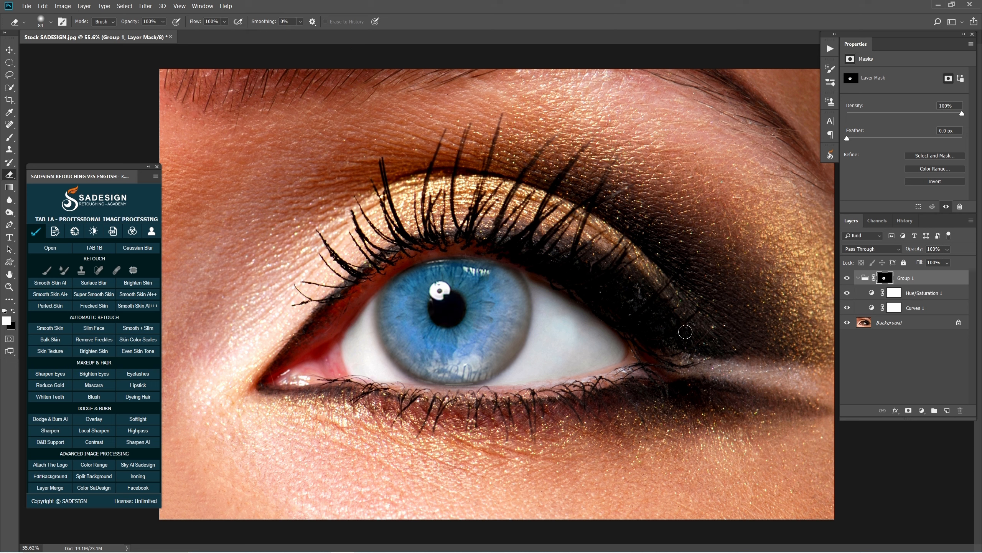
pyautogui.click(848, 277)
pyautogui.click(847, 277)
pyautogui.click(848, 278)
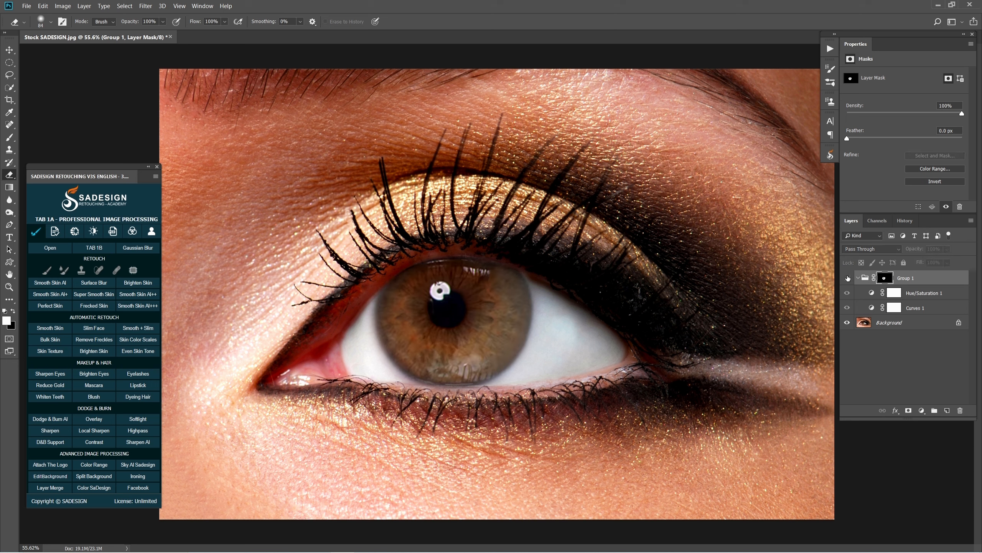
pyautogui.click(847, 277)
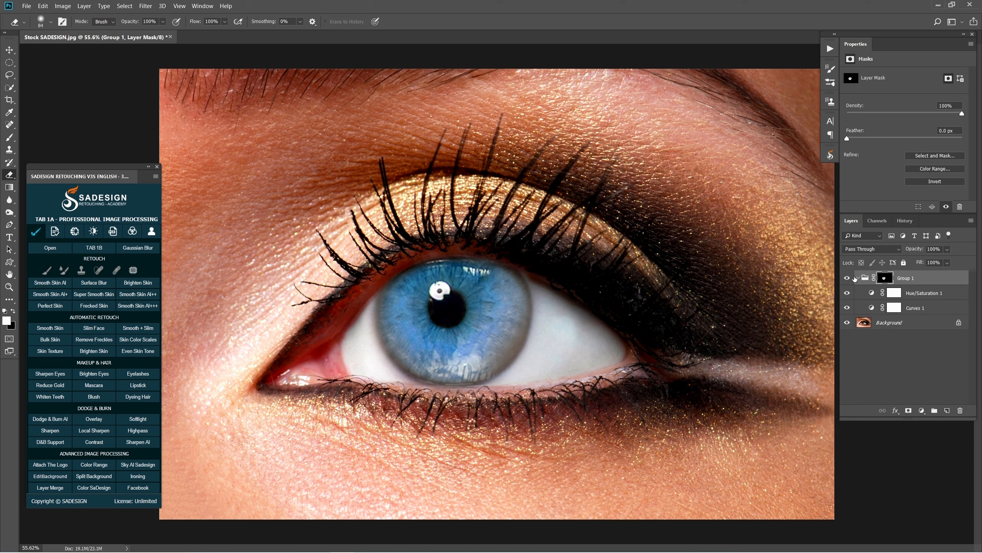
# Add a second Curves adjustment above the Hue/Saturation layer and lower its RGB midtones to darken the iris
pyautogui.click(905, 294)
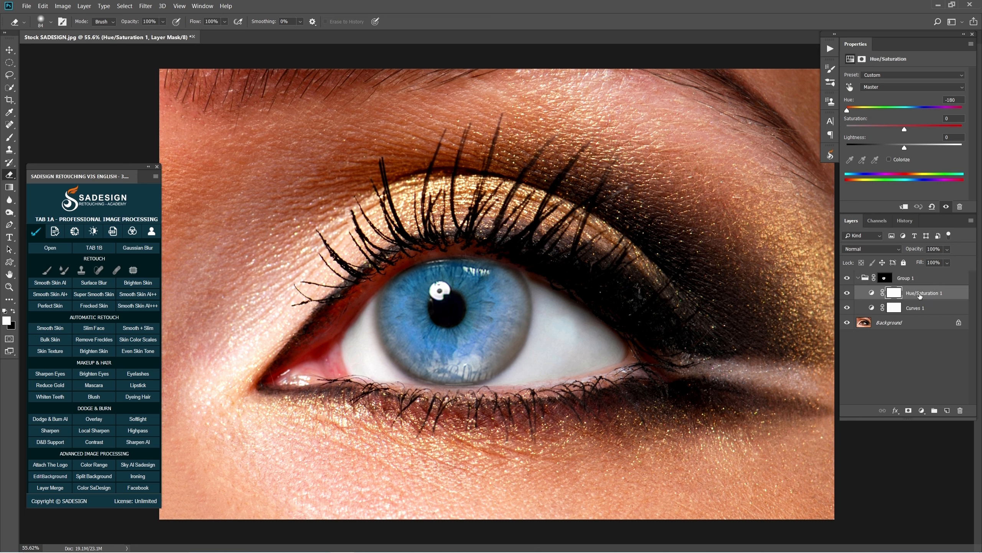
pyautogui.click(923, 412)
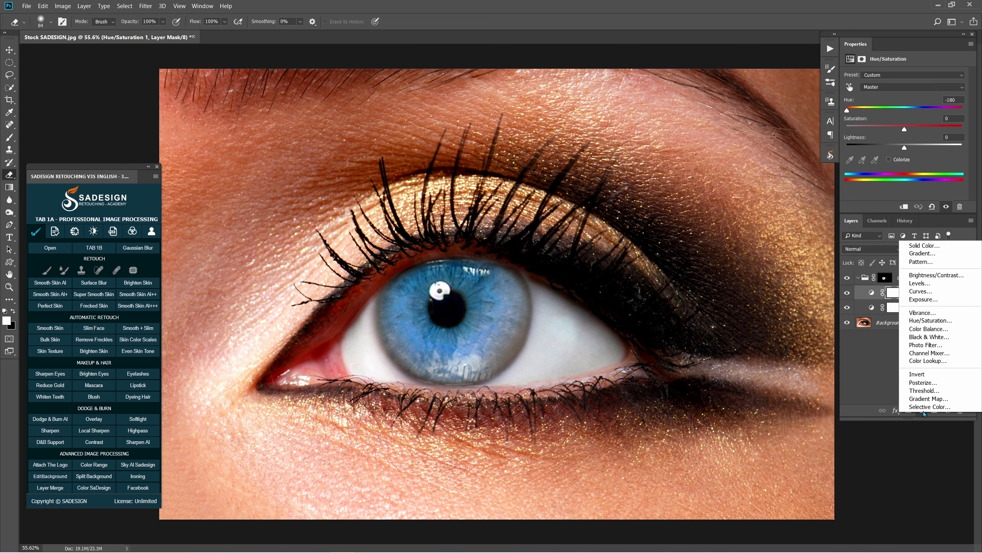
pyautogui.click(922, 294)
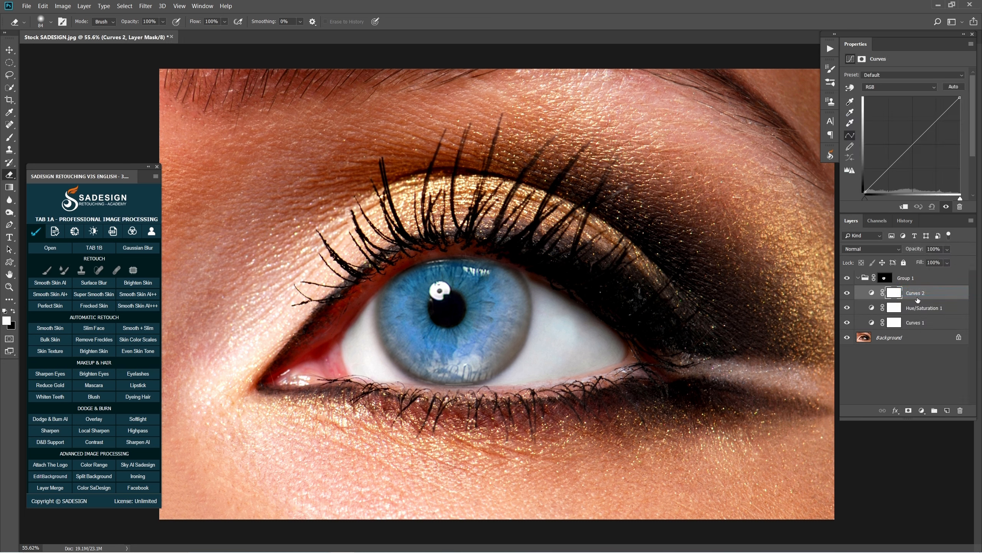
pyautogui.moveTo(912, 137); pyautogui.dragTo(922, 153)
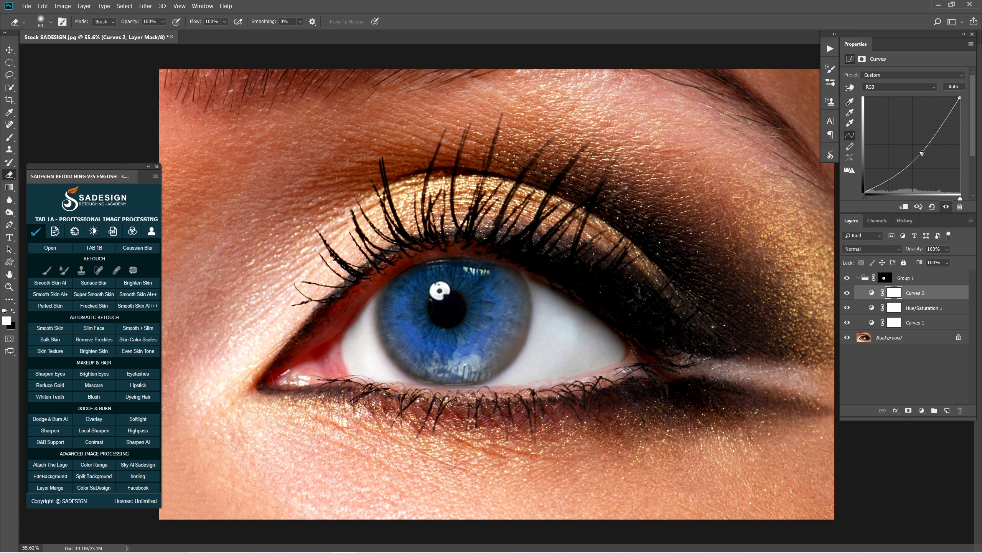
# Invert the second Curves layer's mask to black, paint white around the iris's outer rim with a soft brush at 30% flow, and check the mask
pyautogui.click(892, 293)
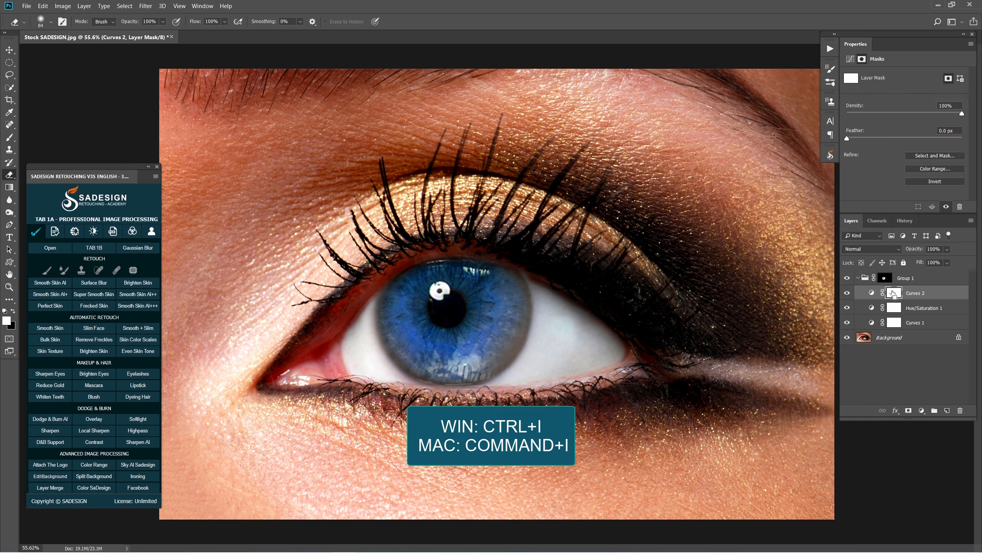
pyautogui.hotkey('ctrl', 'i')
pyautogui.press('b')
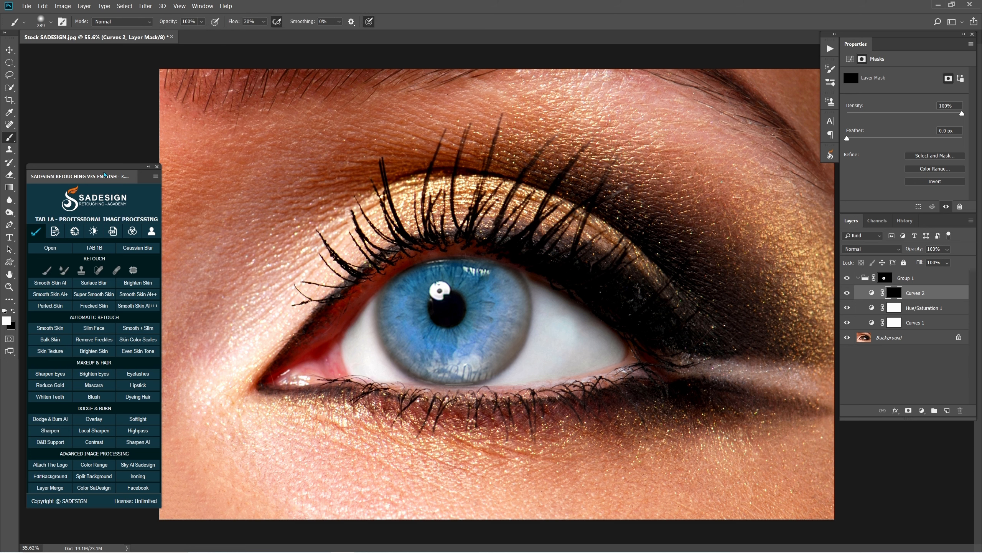
pyautogui.rightClick(9, 137)
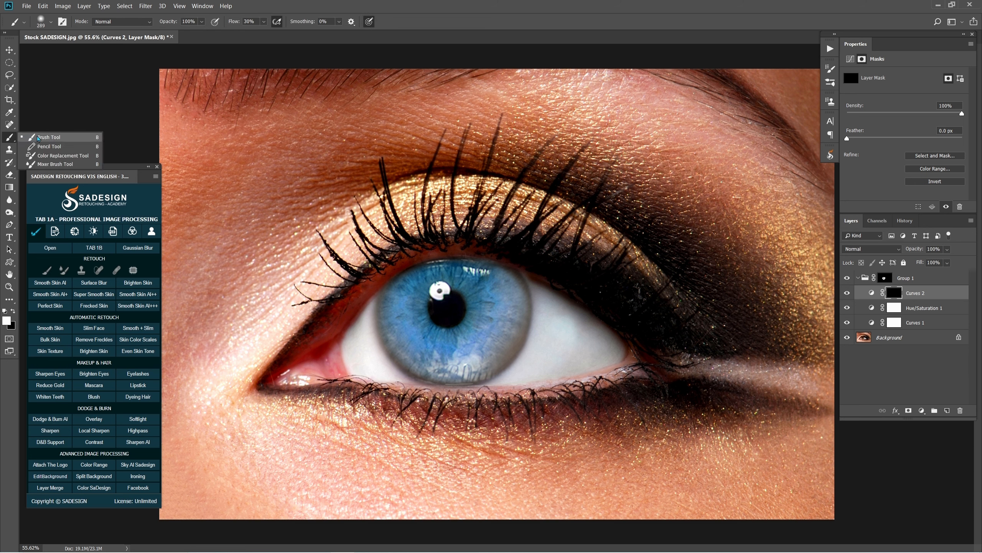
pyautogui.click(39, 139)
pyautogui.press(']')
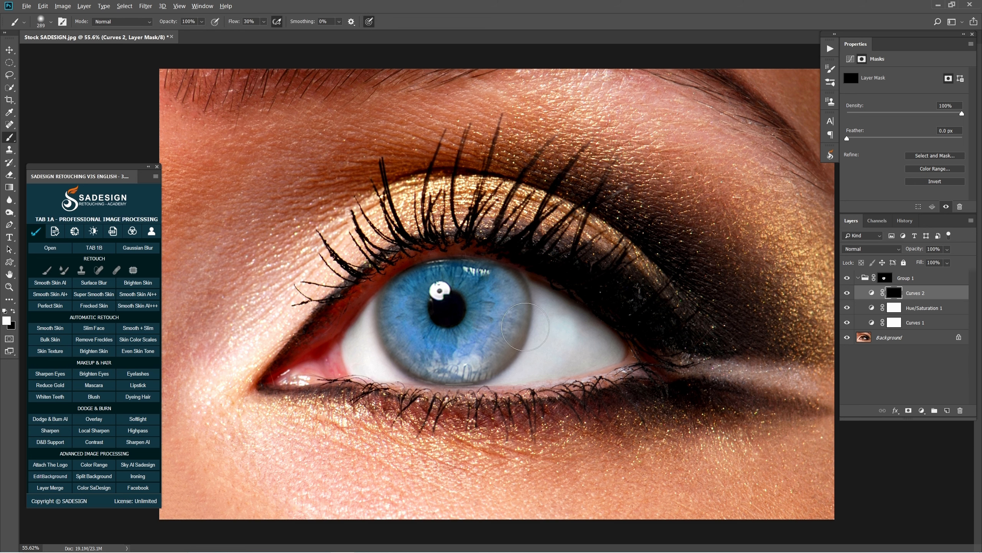
pyautogui.moveTo(523, 278)
pyautogui.mouseDown()
pyautogui.moveTo(528, 334)
pyautogui.moveTo(506, 390)
pyautogui.moveTo(415, 395)
pyautogui.moveTo(364, 341)
pyautogui.moveTo(367, 302)
pyautogui.moveTo(423, 395)
pyautogui.moveTo(477, 388)
pyautogui.moveTo(405, 385)
pyautogui.moveTo(432, 390)
pyautogui.mouseUp()
pyautogui.moveTo(461, 379); pyautogui.dragTo(451, 380)
pyautogui.moveTo(496, 248)
pyautogui.mouseDown()
pyautogui.moveTo(400, 262)
pyautogui.moveTo(412, 254)
pyautogui.moveTo(377, 357)
pyautogui.mouseUp()
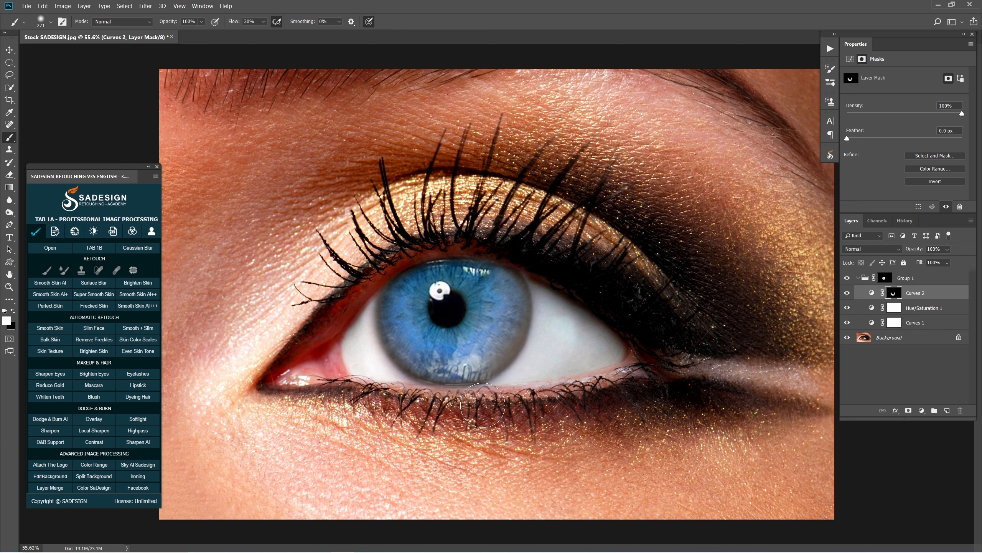
pyautogui.keyDown('alt'); pyautogui.click(893, 295); pyautogui.keyUp('alt')
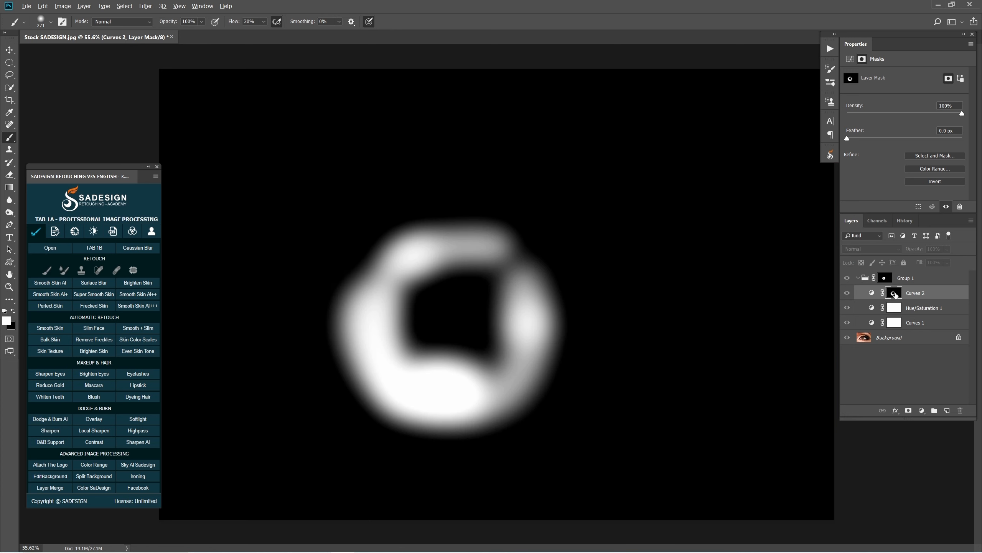
pyautogui.keyDown('alt'); pyautogui.click(894, 294); pyautogui.keyUp('alt')
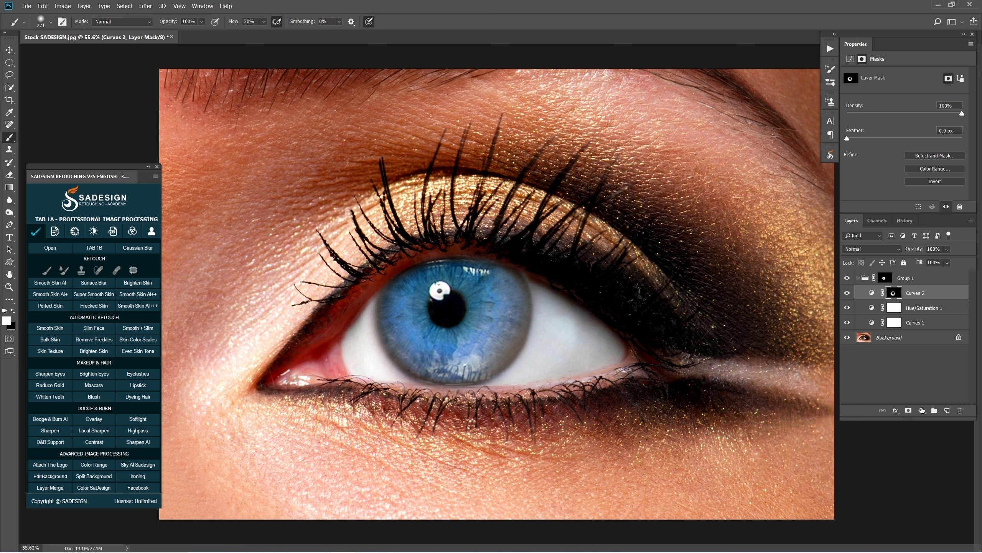
# Add a third Curves adjustment at the top of the group, raising the RGB midtones slightly and strongly lowering the Blue curve
pyautogui.click(922, 410)
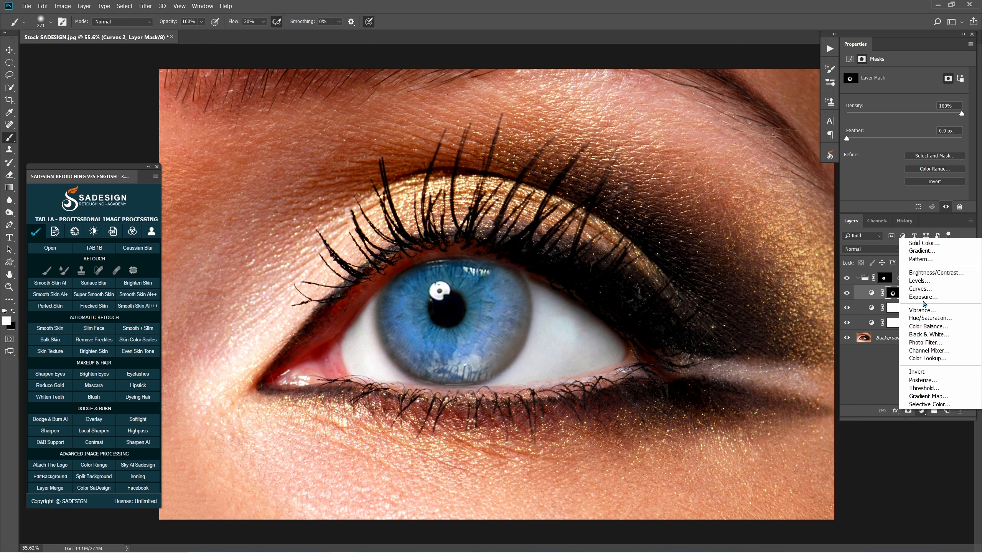
pyautogui.click(940, 291)
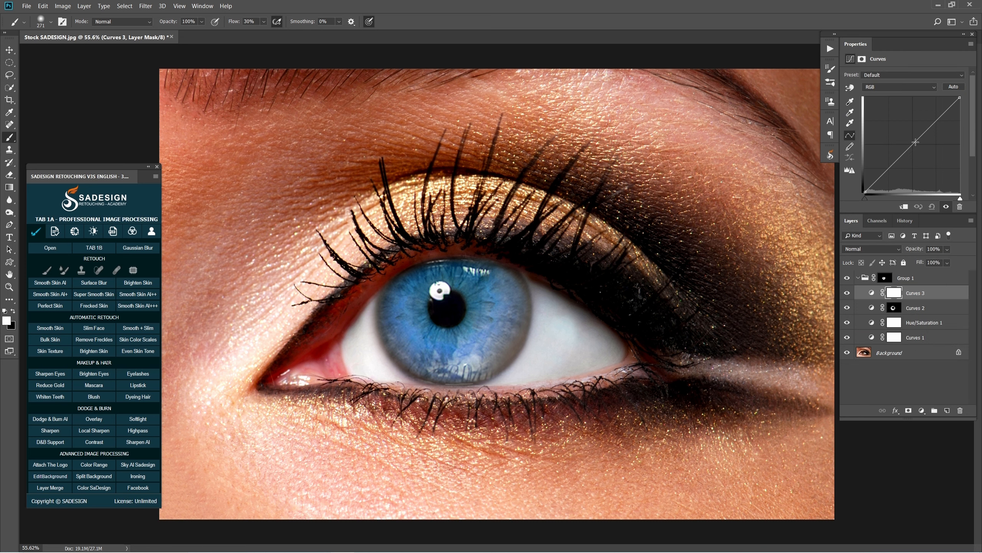
pyautogui.moveTo(915, 142); pyautogui.dragTo(913, 137)
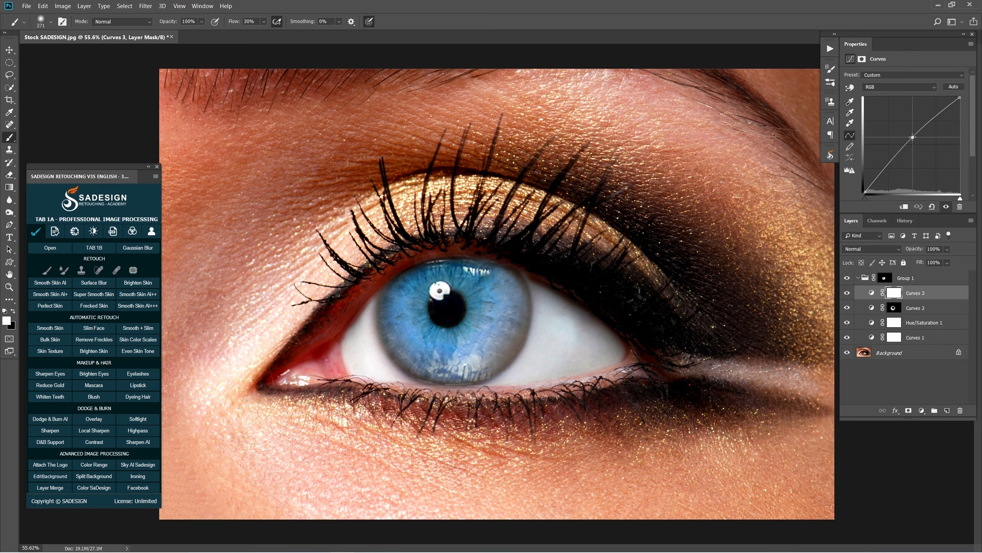
pyautogui.click(884, 86)
pyautogui.click(875, 118)
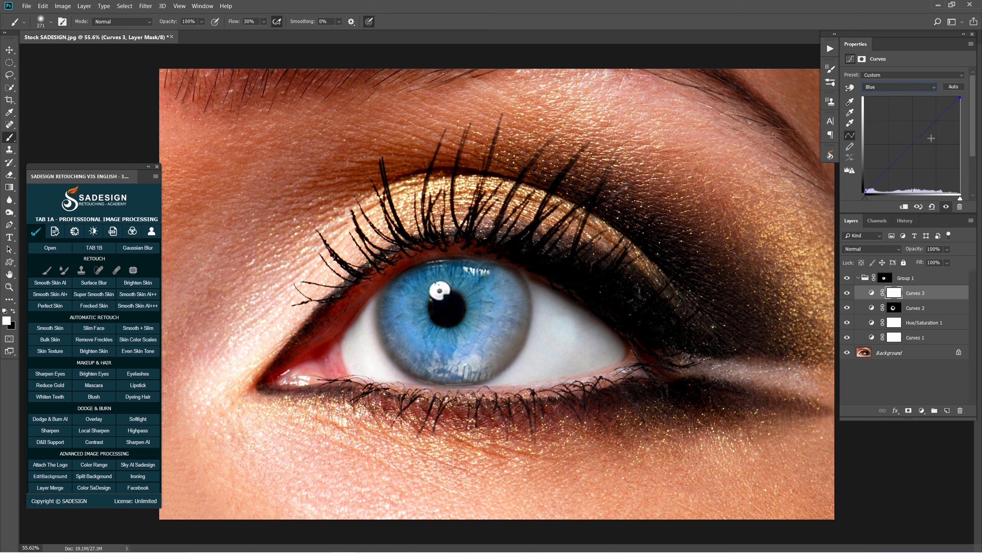
pyautogui.moveTo(917, 142); pyautogui.dragTo(933, 158)
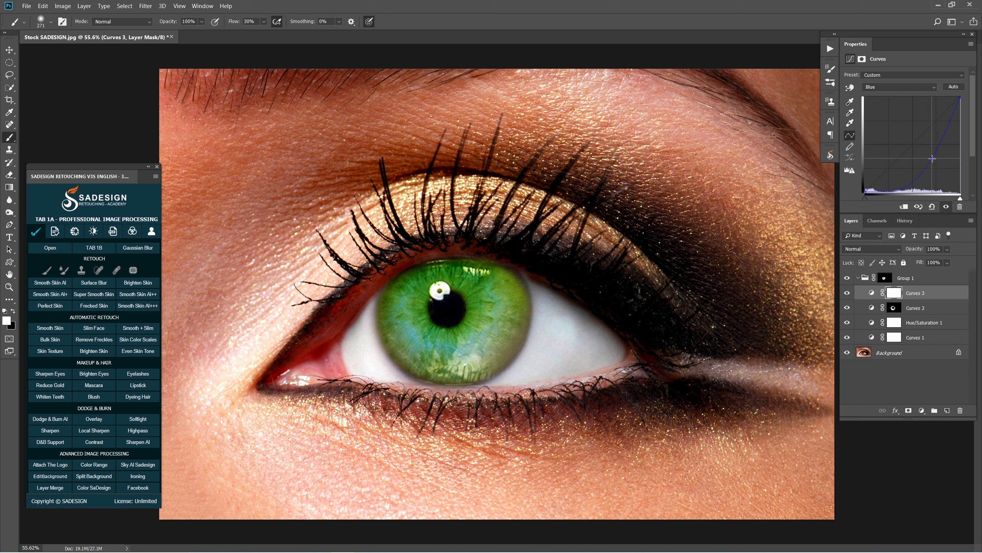
# Raise the third Curves layer's Red curve midtones and make slight adjustments to its Green and Blue curves
pyautogui.click(901, 88)
pyautogui.click(885, 109)
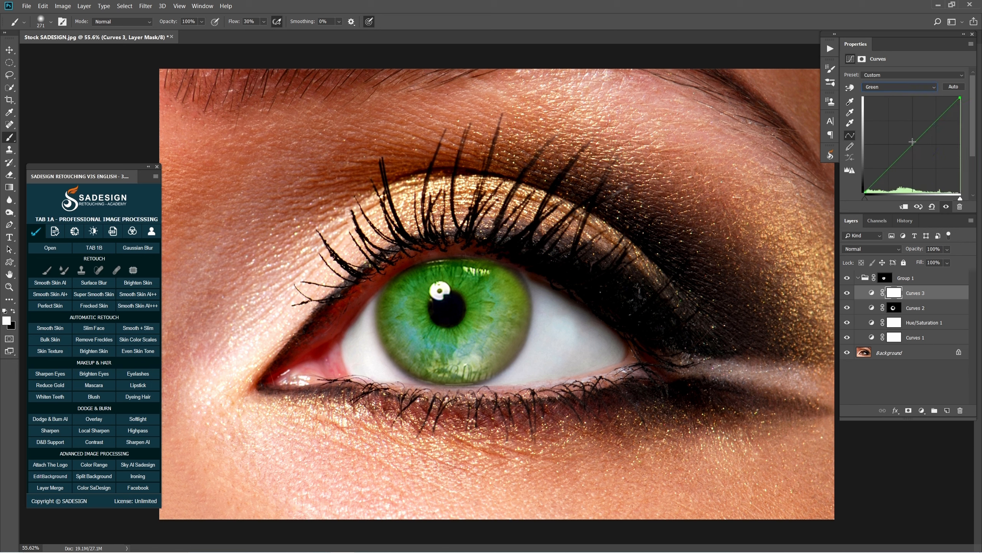
pyautogui.moveTo(912, 142); pyautogui.dragTo(916, 142)
pyautogui.click(885, 87)
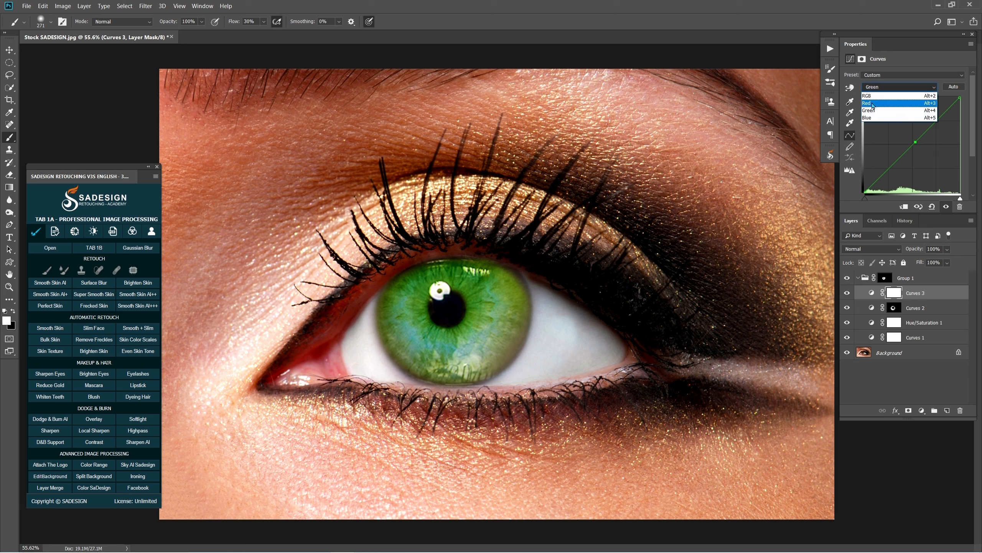
pyautogui.click(871, 102)
pyautogui.moveTo(913, 147); pyautogui.dragTo(899, 131)
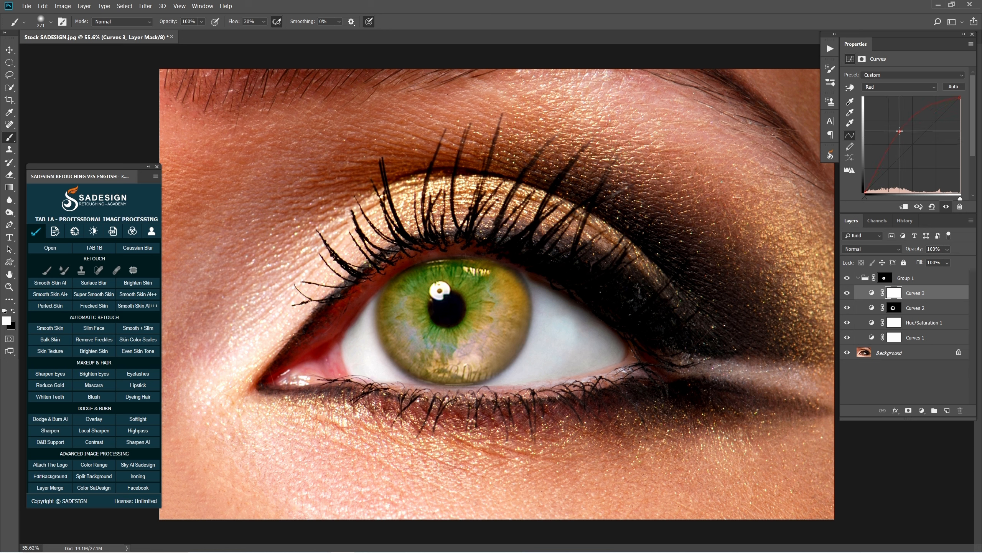
pyautogui.click(897, 87)
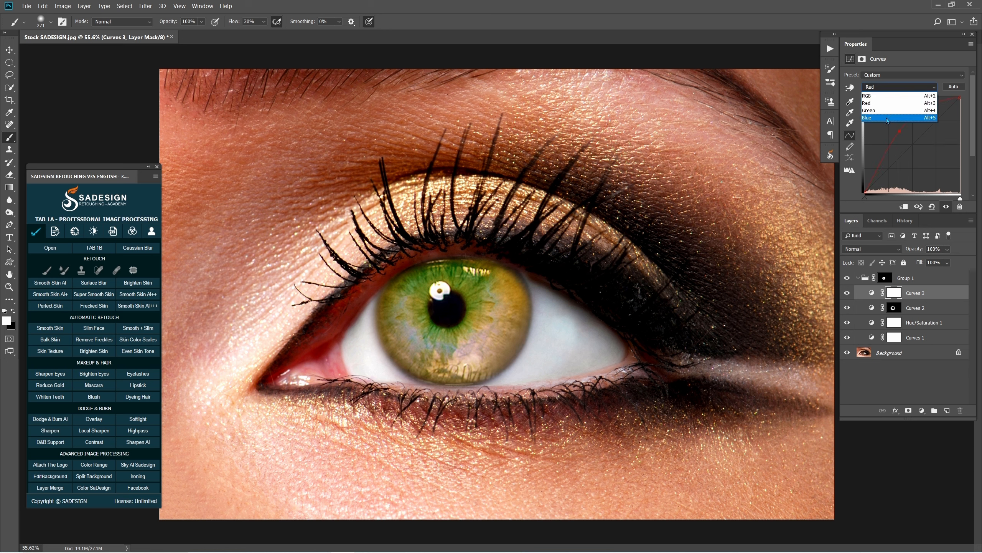
pyautogui.click(889, 120)
pyautogui.moveTo(932, 158)
pyautogui.mouseDown()
pyautogui.moveTo(928, 151)
pyautogui.moveTo(935, 157)
pyautogui.mouseUp()
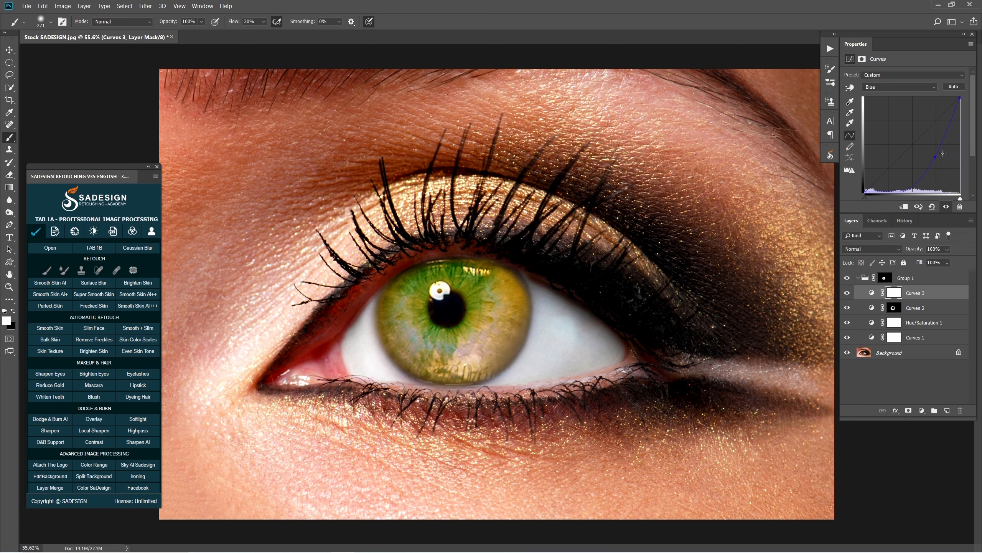
# Invert the third Curves layer's mask to black and paint white around the pupil with a soft brush at 70% flow
pyautogui.click(896, 293)
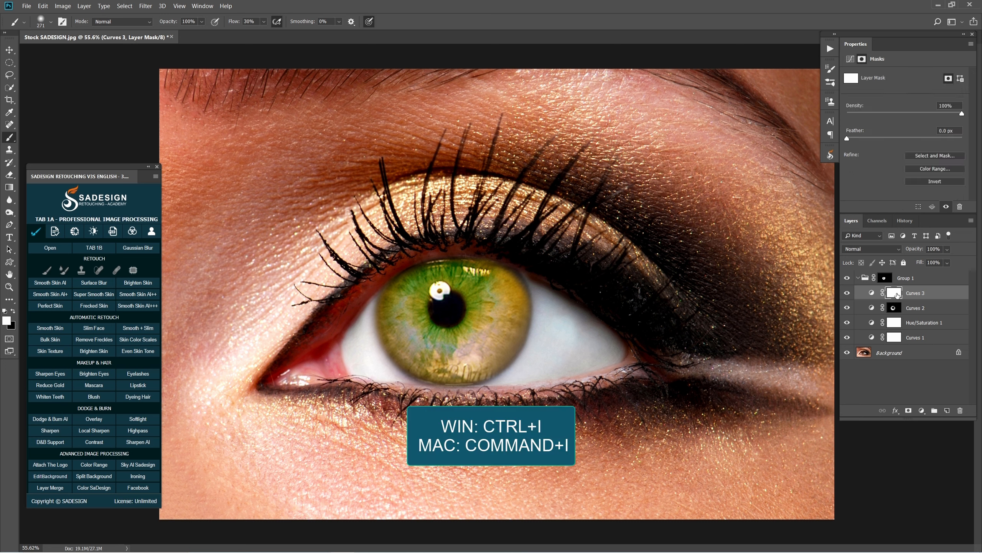
pyautogui.hotkey('ctrl', 'i')
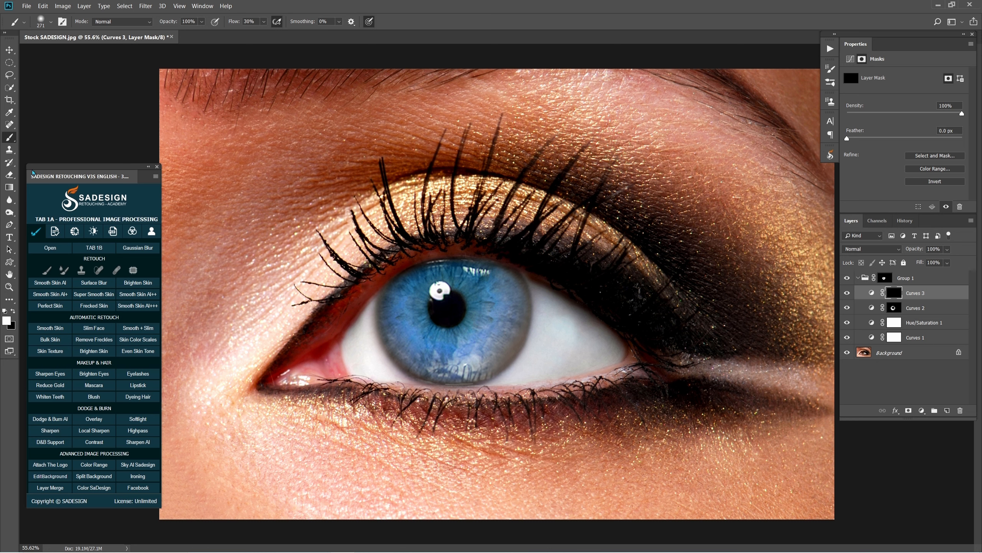
pyautogui.click(264, 25)
pyautogui.moveTo(276, 35); pyautogui.dragTo(285, 36)
pyautogui.keyDown('alt'); pyautogui.rightClick(442, 297); pyautogui.keyUp('alt')
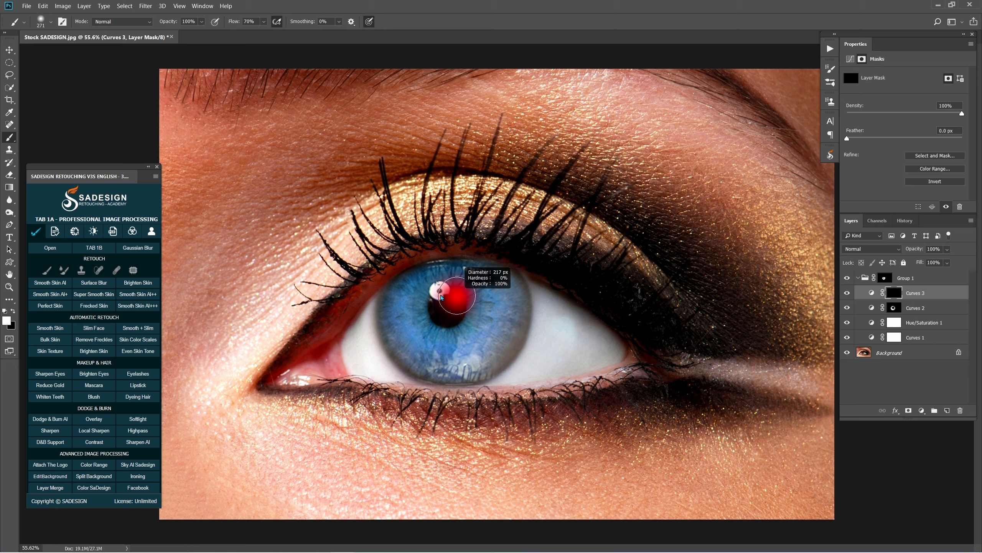
pyautogui.moveTo(429, 295)
pyautogui.mouseDown()
pyautogui.moveTo(421, 314)
pyautogui.moveTo(448, 338)
pyautogui.moveTo(477, 311)
pyautogui.moveTo(466, 286)
pyautogui.moveTo(436, 295)
pyautogui.moveTo(439, 284)
pyautogui.moveTo(473, 286)
pyautogui.moveTo(487, 308)
pyautogui.moveTo(446, 332)
pyautogui.moveTo(427, 315)
pyautogui.moveTo(433, 293)
pyautogui.moveTo(422, 302)
pyautogui.moveTo(428, 329)
pyautogui.moveTo(463, 334)
pyautogui.moveTo(470, 316)
pyautogui.mouseUp()
pyautogui.keyDown('alt'); pyautogui.rightClick(436, 289); pyautogui.keyUp('alt')
pyautogui.keyDown('alt'); pyautogui.rightClick(476, 300); pyautogui.keyUp('alt')
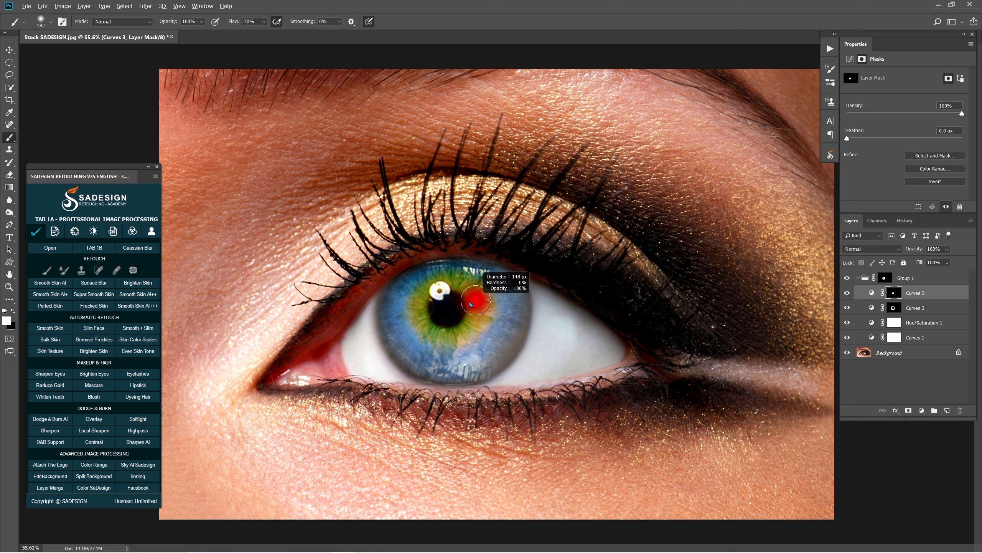
# Compare the third Curves layer on and off and lower its opacity to 92%
pyautogui.click(846, 293)
pyautogui.click(846, 293)
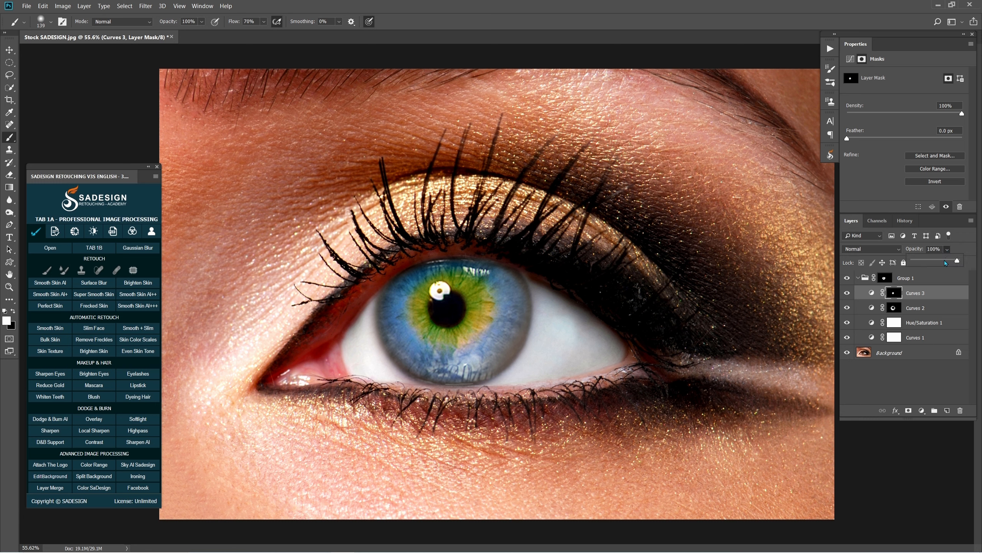
pyautogui.moveTo(947, 248); pyautogui.dragTo(953, 262)
pyautogui.click(922, 294)
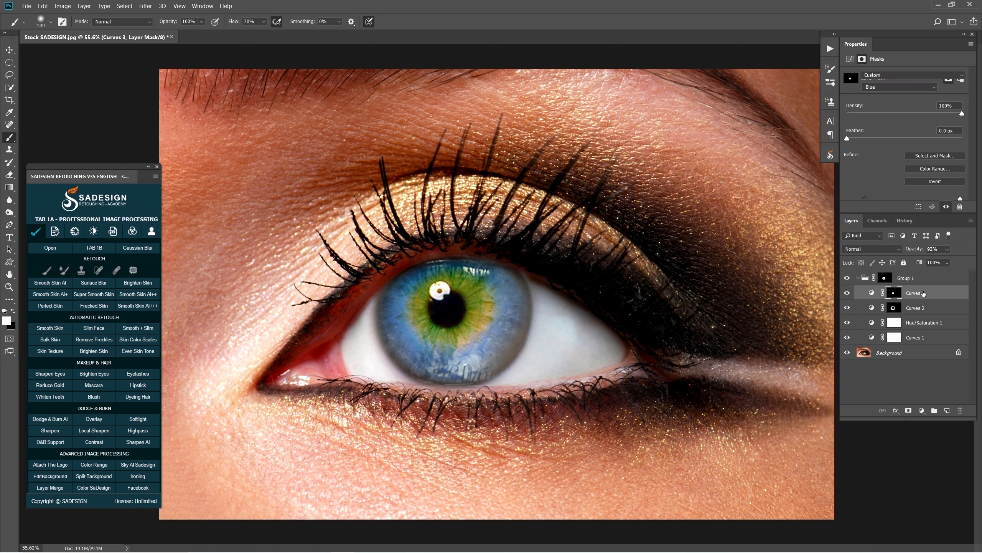
# Compare the eye with the adjustment group on and off, collapsing the group in the layer list
pyautogui.click(847, 279)
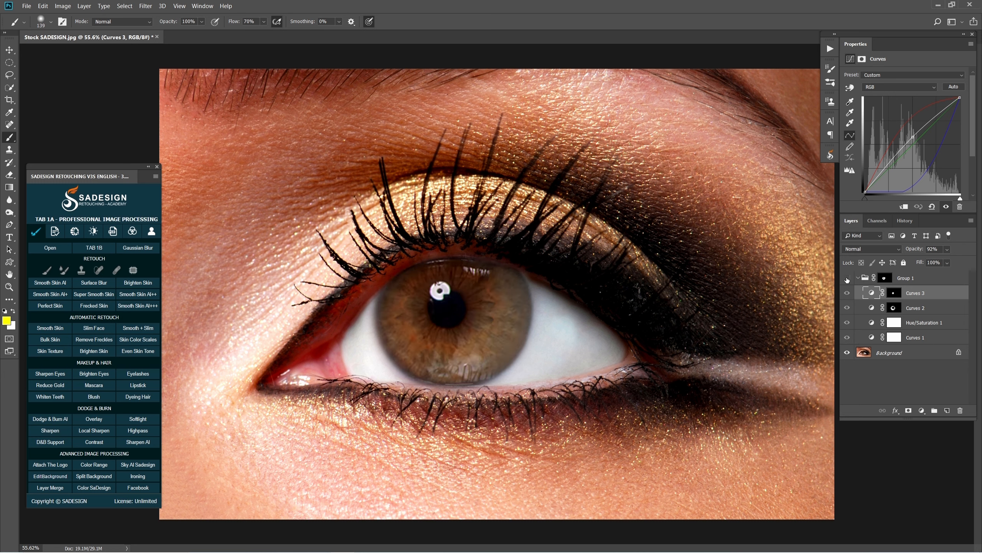
pyautogui.click(847, 278)
pyautogui.click(847, 279)
pyautogui.click(847, 279)
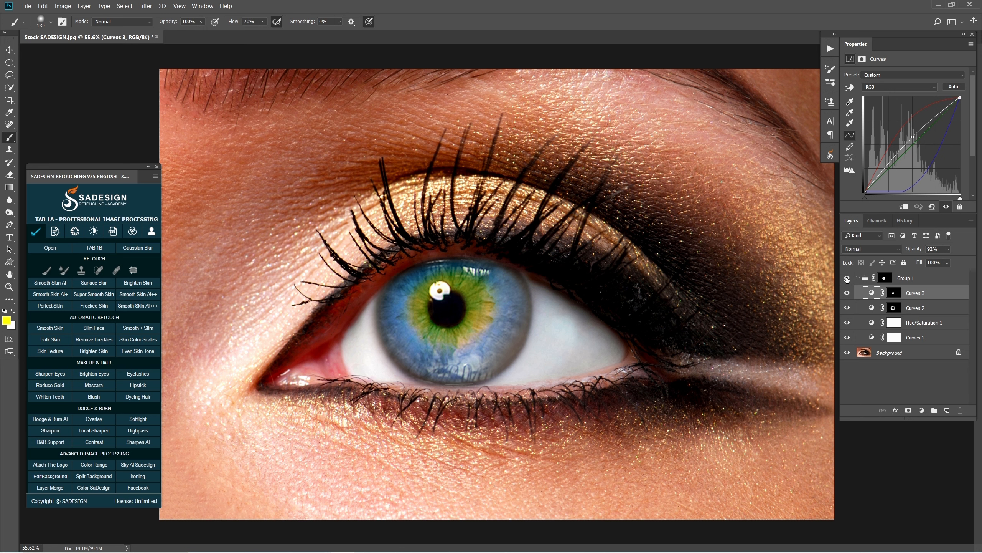
pyautogui.click(858, 278)
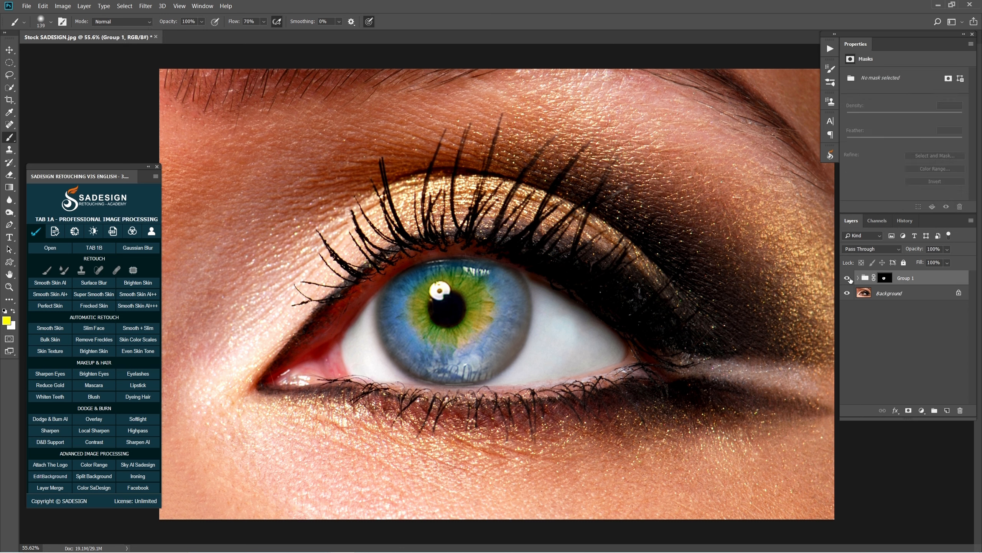
pyautogui.click(848, 278)
pyautogui.click(847, 278)
# Duplicate the adjustment group, hide the original group and expand the copy
pyautogui.hotkey('ctrl', 'j')
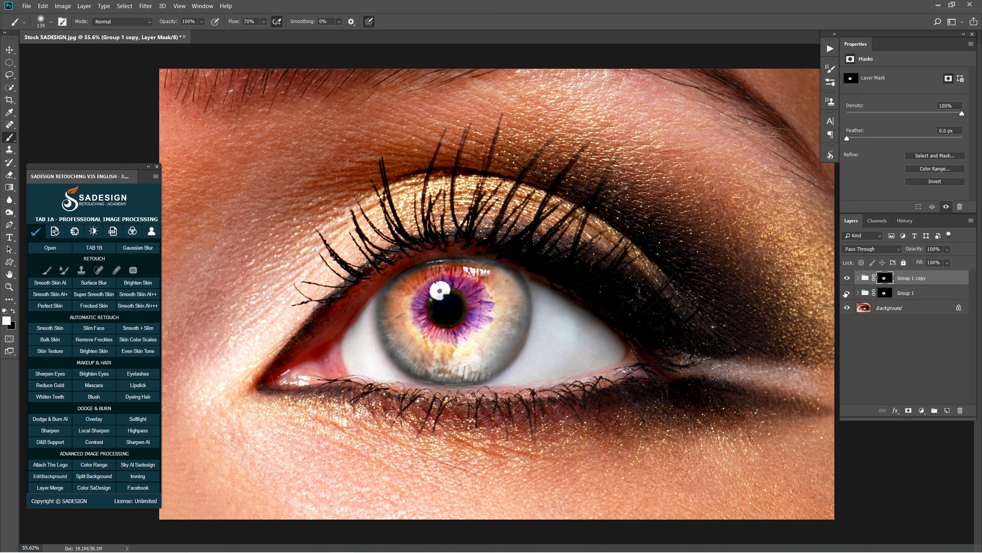
pyautogui.click(847, 293)
pyautogui.click(858, 278)
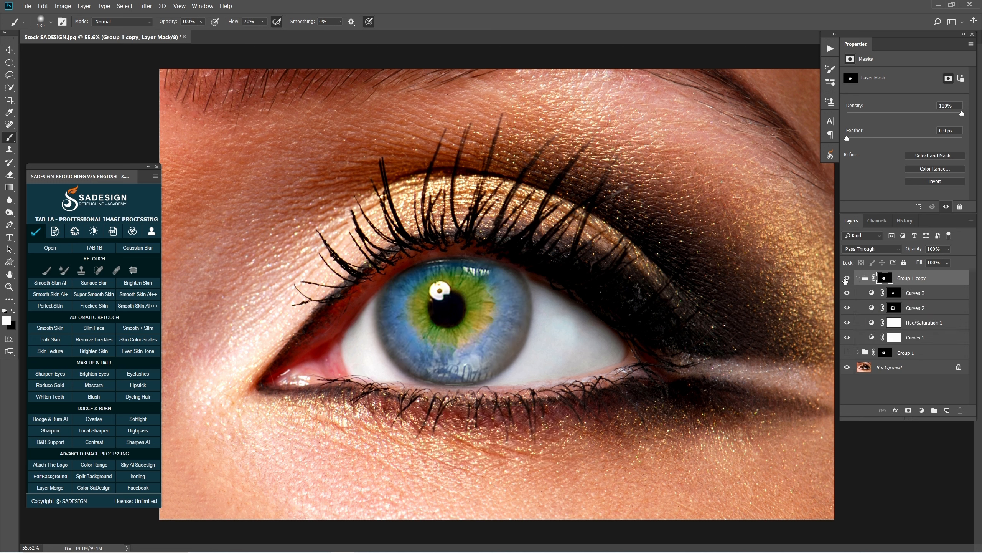
# In the copied group, set the Hue/Saturation layer's Hue to -17 and lower the Red curve of the topmost Curves layer
pyautogui.click(875, 323)
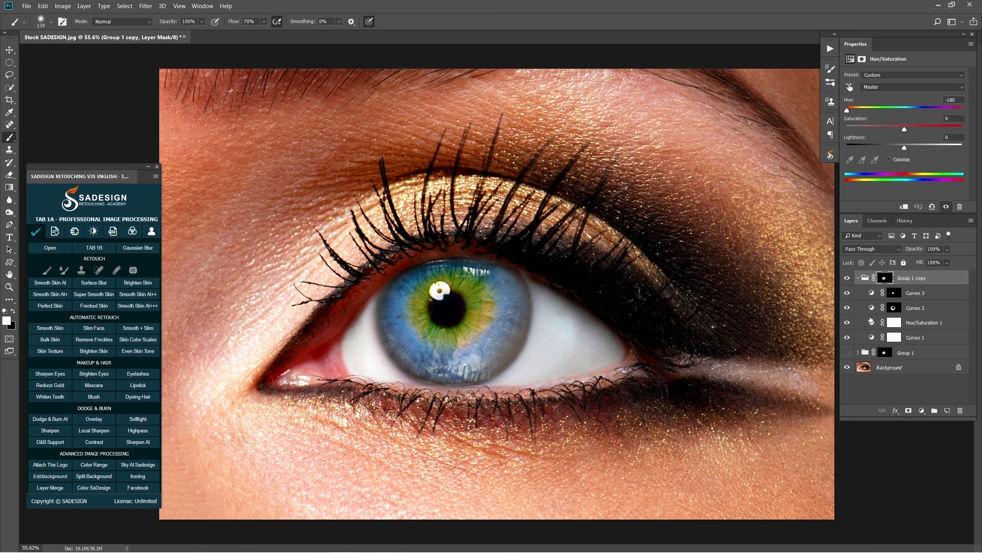
pyautogui.moveTo(856, 111); pyautogui.dragTo(896, 111)
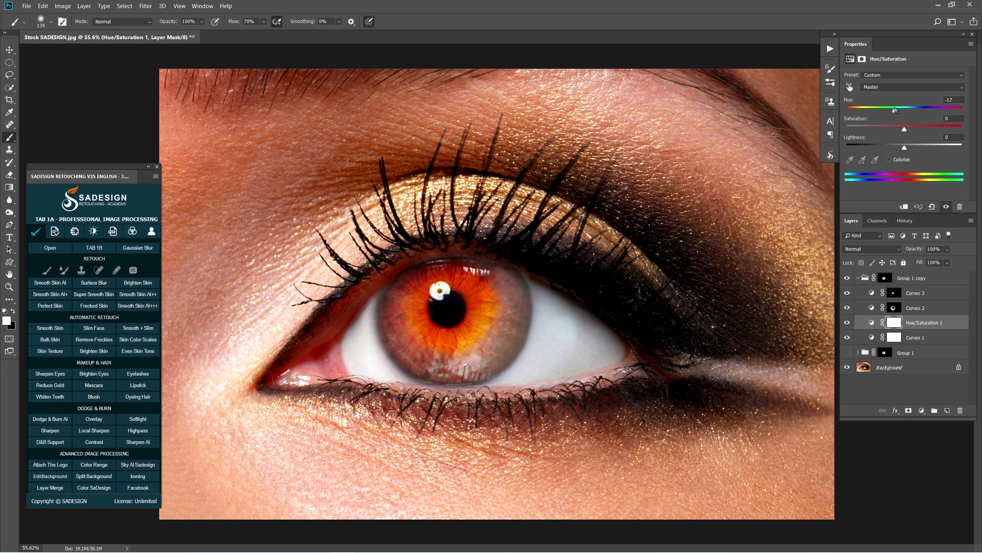
pyautogui.click(880, 292)
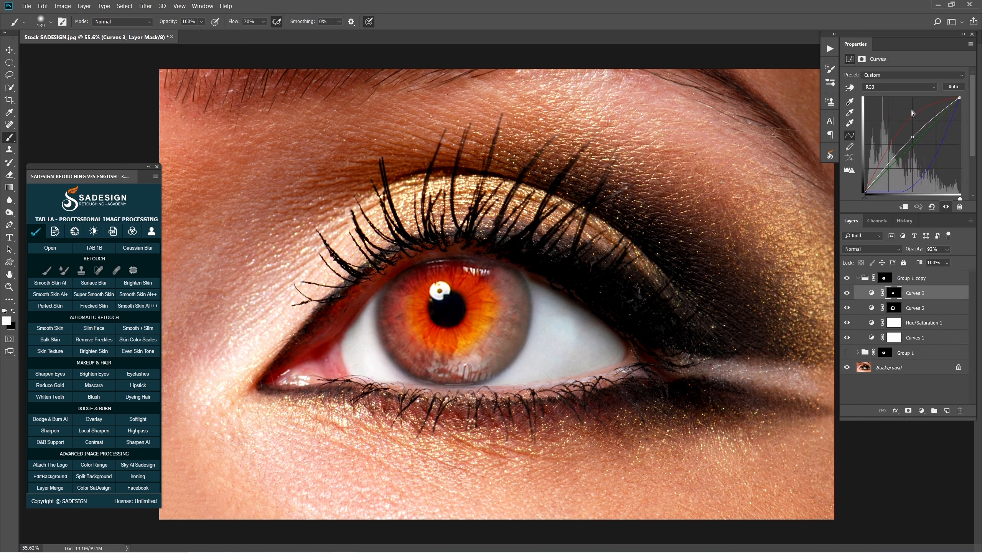
pyautogui.click(888, 89)
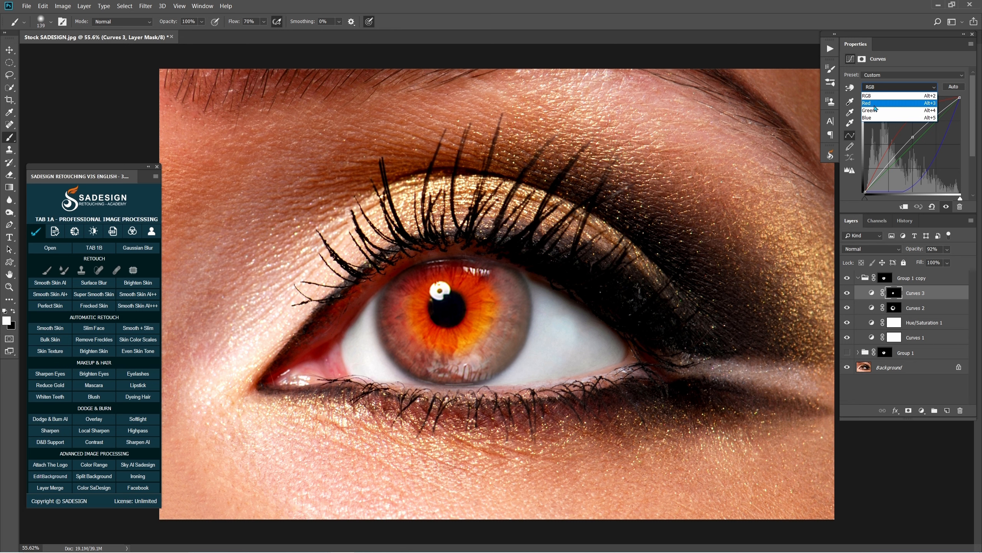
pyautogui.click(875, 108)
pyautogui.moveTo(913, 141); pyautogui.dragTo(924, 158)
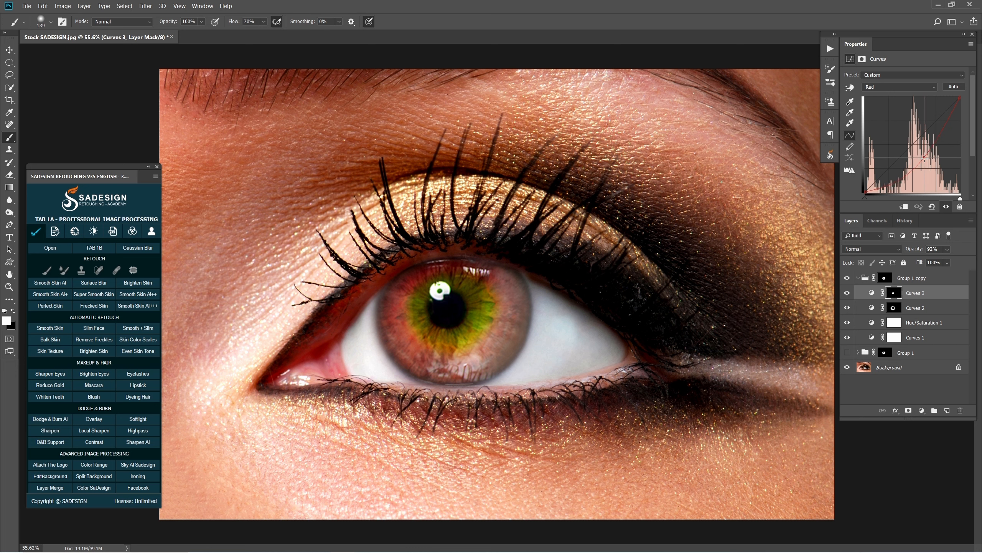
# Set the Hue of the copied group's Hue/Saturation layer to +36 for a green iris
pyautogui.click(873, 323)
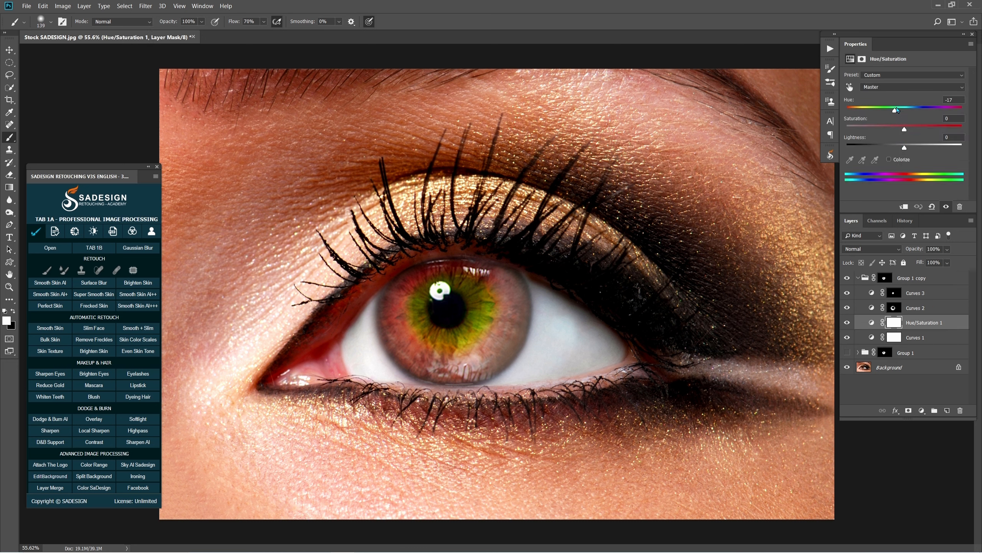
pyautogui.moveTo(897, 109); pyautogui.dragTo(926, 110)
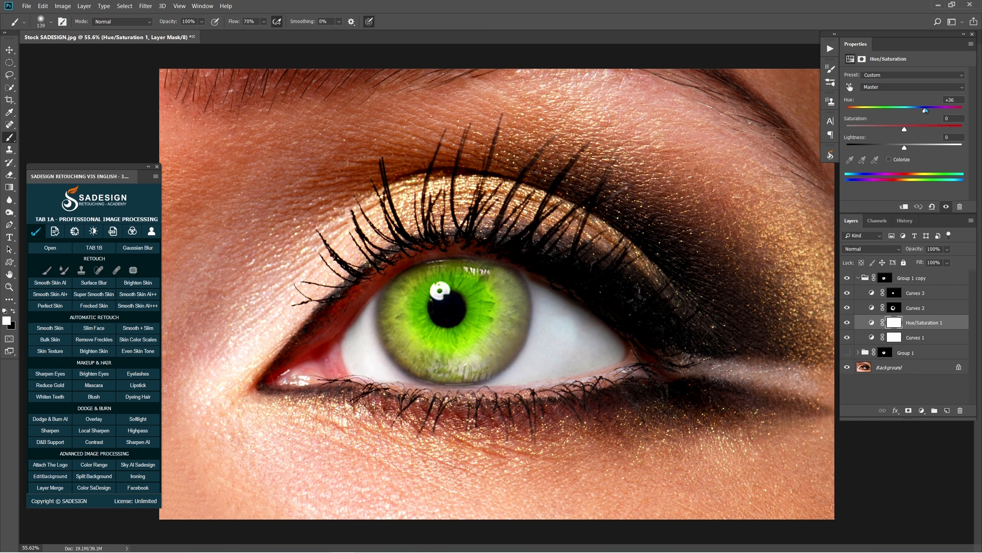
# Raise the Blue curve of the topmost Curves layer in the copied group and compare the eye with that group off and on
pyautogui.click(873, 295)
pyautogui.moveTo(913, 137); pyautogui.dragTo(910, 134)
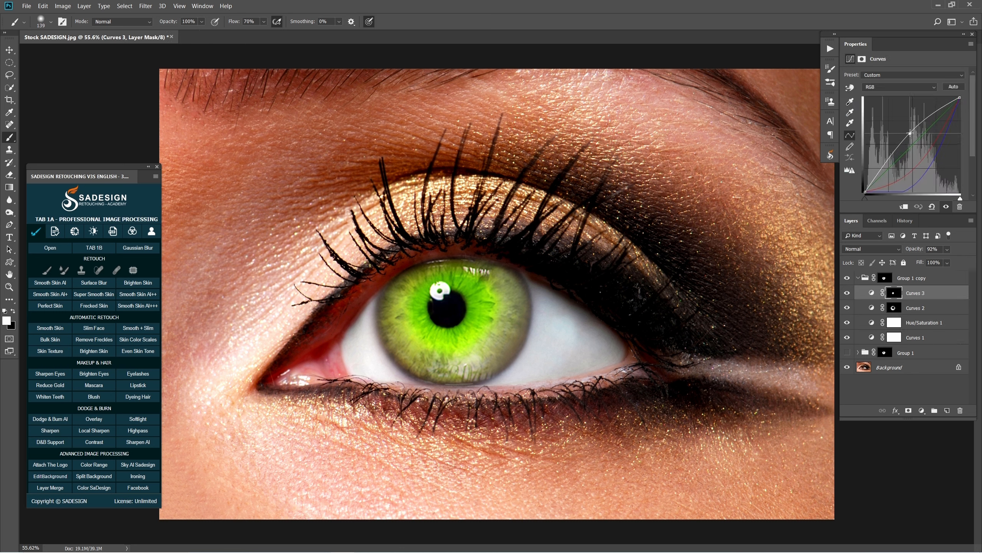
pyautogui.click(895, 88)
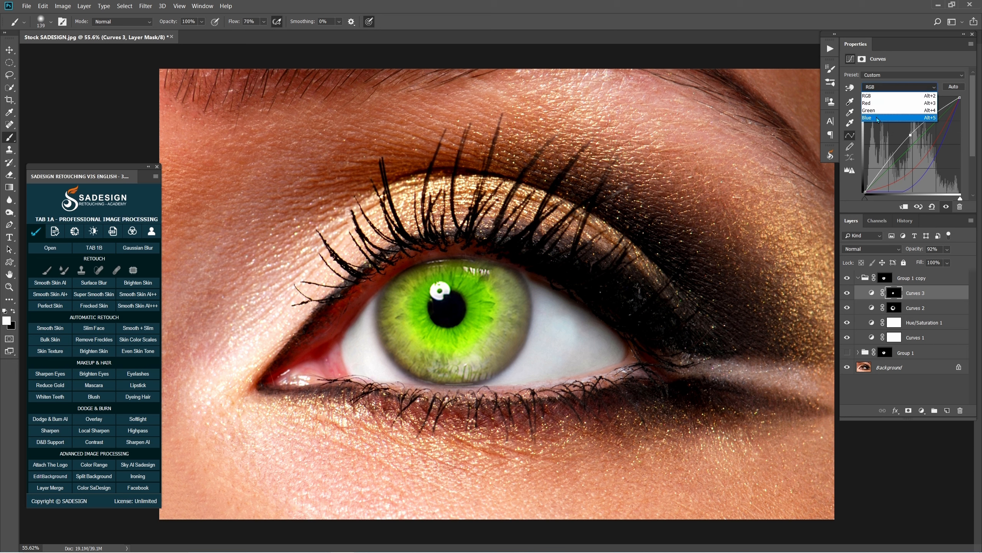
pyautogui.click(894, 117)
pyautogui.moveTo(935, 160); pyautogui.dragTo(898, 130)
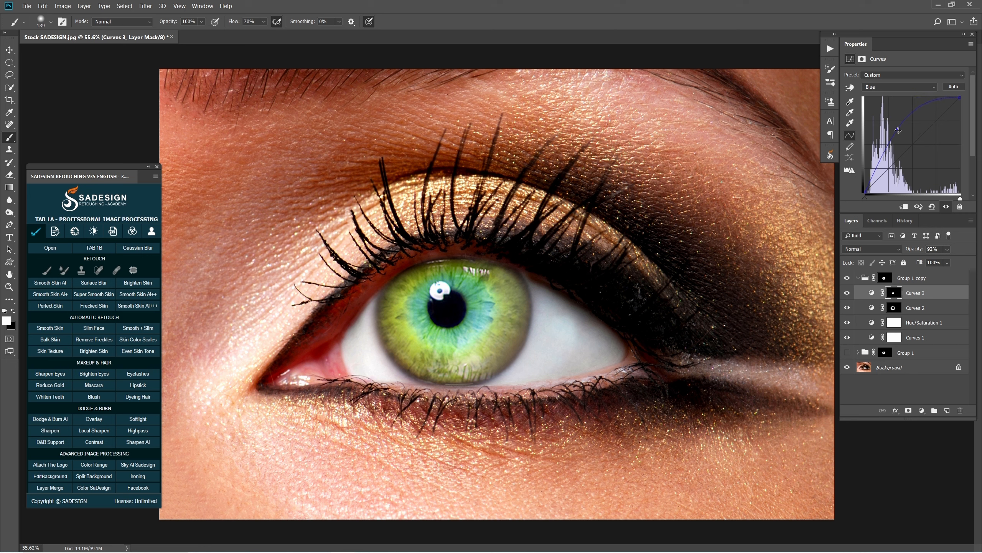
pyautogui.click(848, 278)
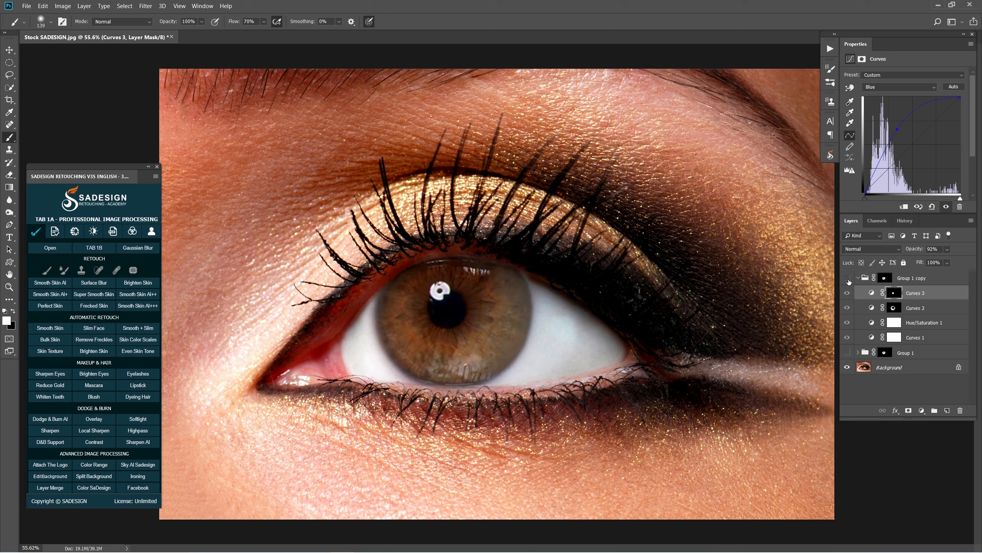
pyautogui.click(848, 278)
# Collapse and duplicate the copied group, hide the first copy and expand the new duplicate
pyautogui.click(858, 278)
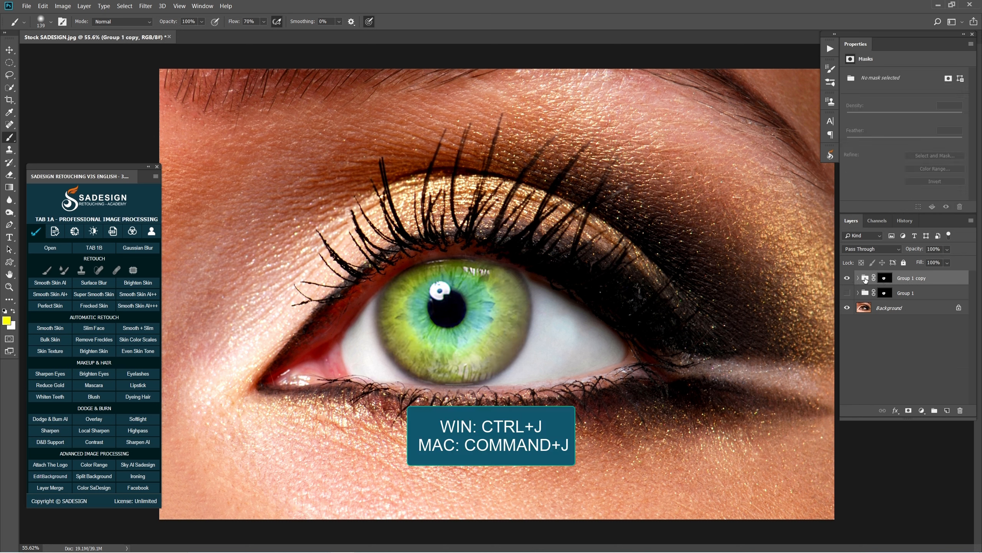
pyautogui.hotkey('ctrl', 'j')
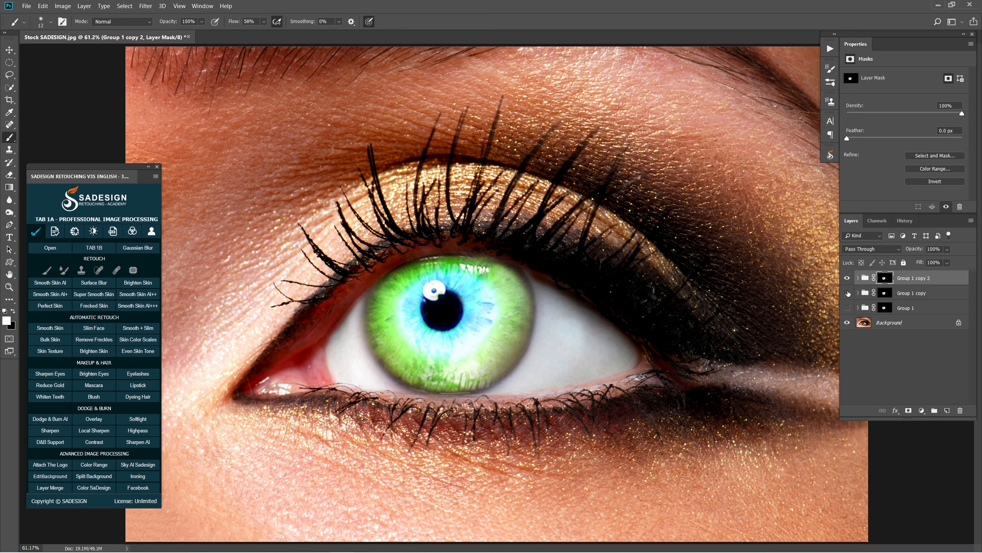
pyautogui.click(858, 278)
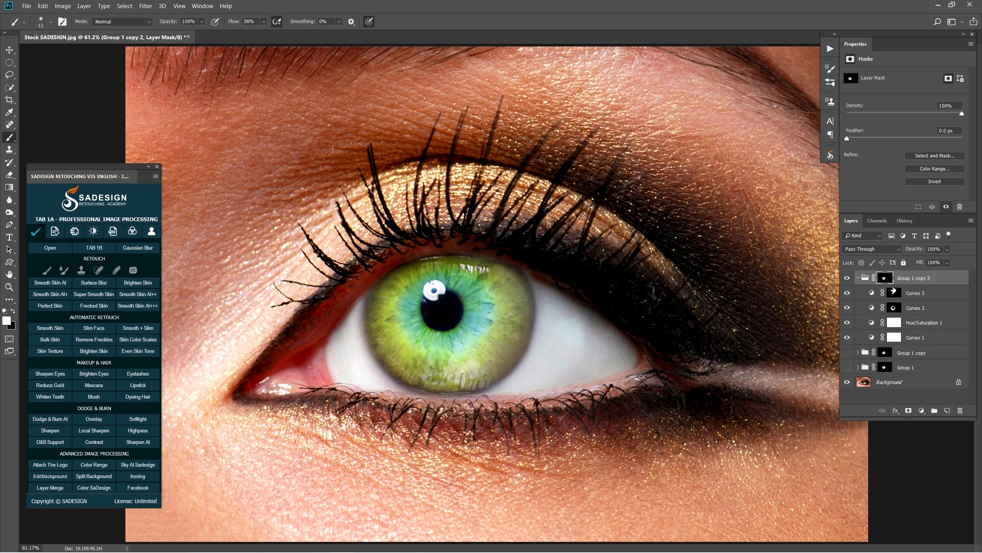
# Add a Curves adjustment at the top of the new duplicate group, raising the RGB curve and slightly adjusting the Red curve
pyautogui.click(913, 294)
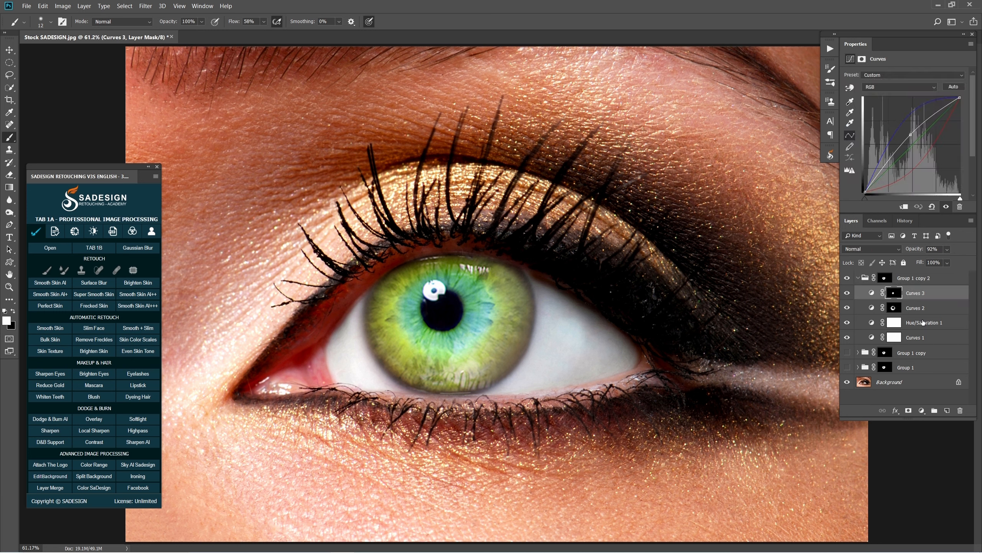
pyautogui.click(922, 411)
pyautogui.click(921, 291)
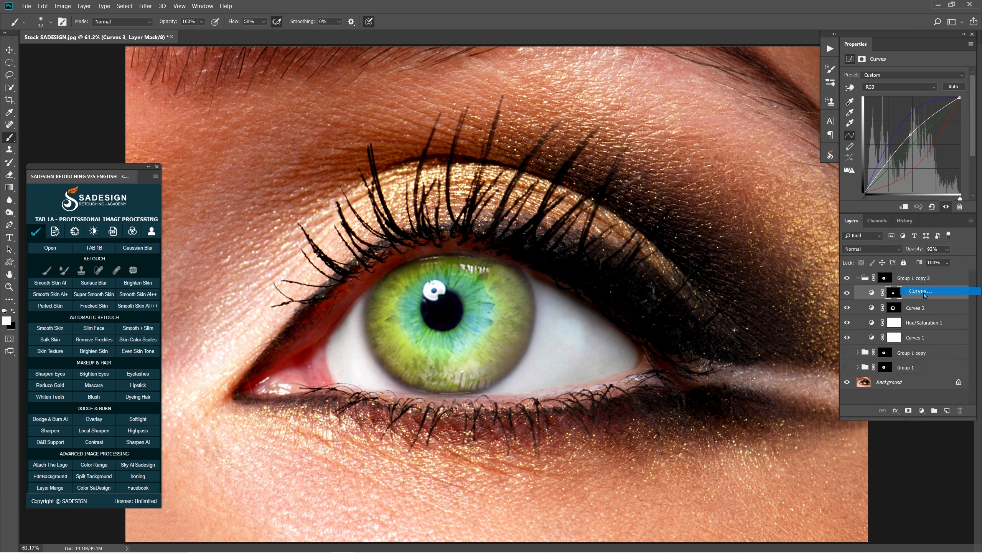
pyautogui.moveTo(921, 136); pyautogui.dragTo(917, 125)
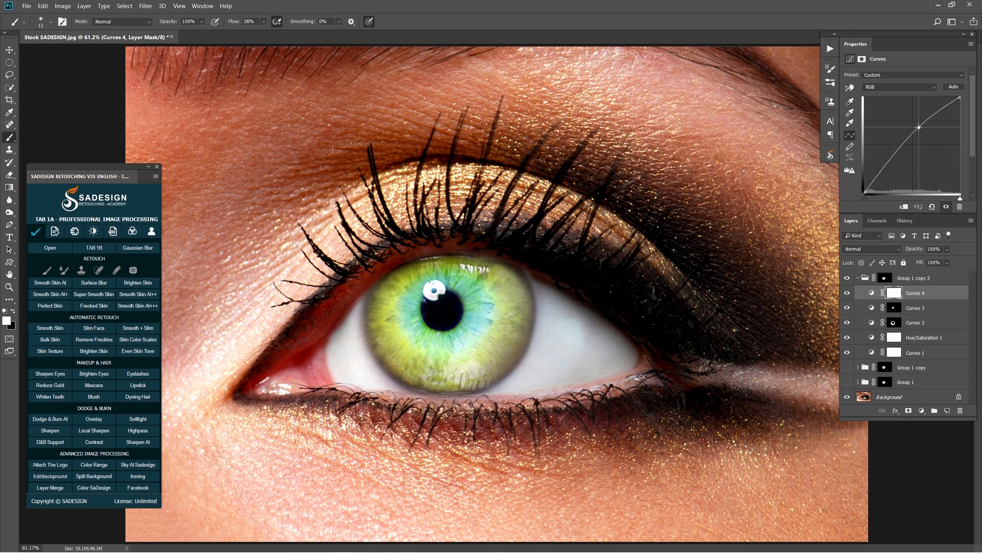
pyautogui.click(892, 87)
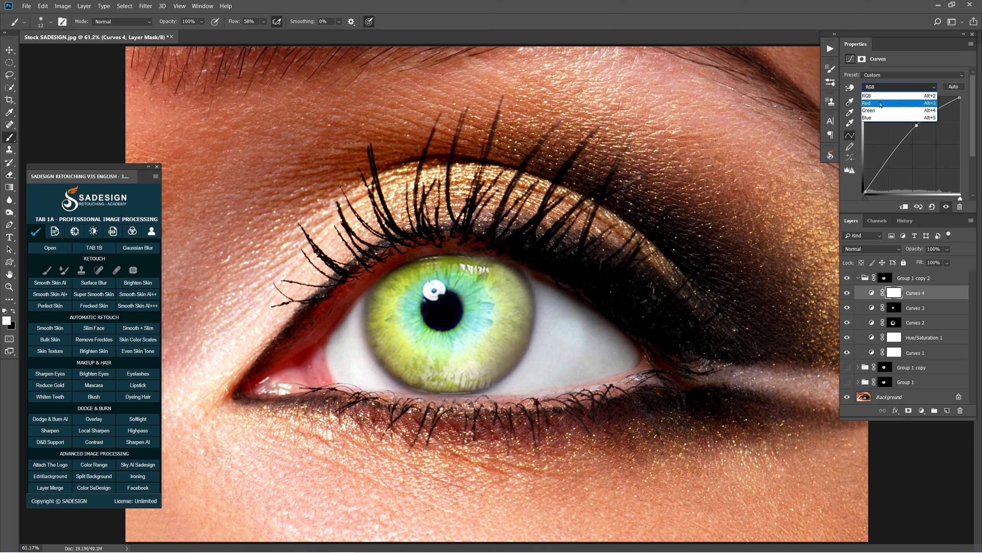
pyautogui.click(889, 96)
pyautogui.click(925, 130)
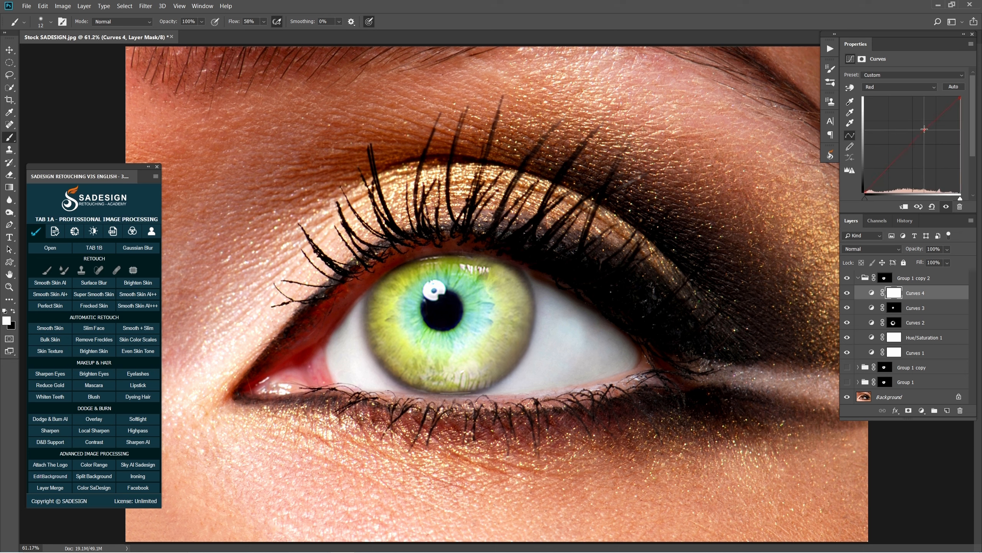
# Invert the new Curves layer's mask to black and paint fine white strokes on it over the iris with the Brush tool
pyautogui.click(896, 294)
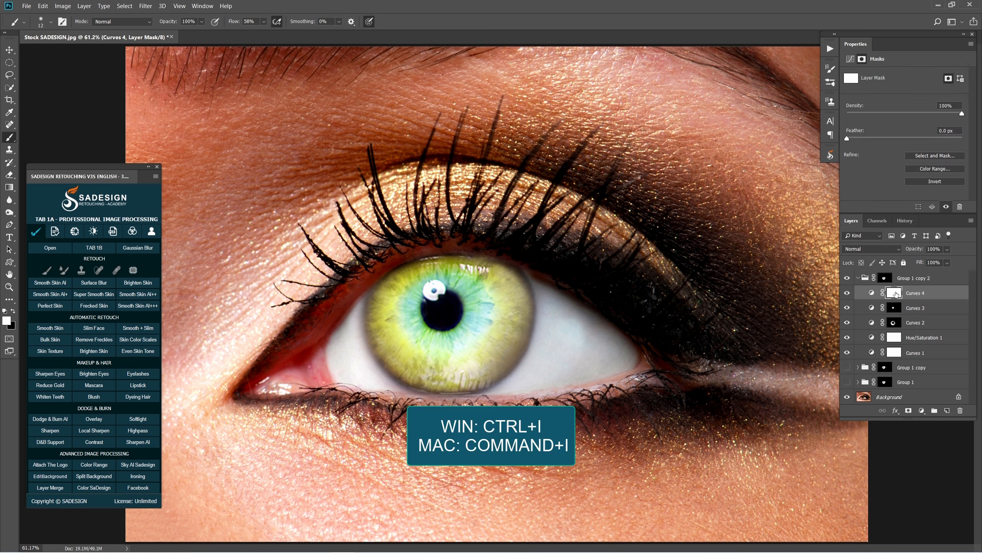
pyautogui.hotkey('ctrl', 'i')
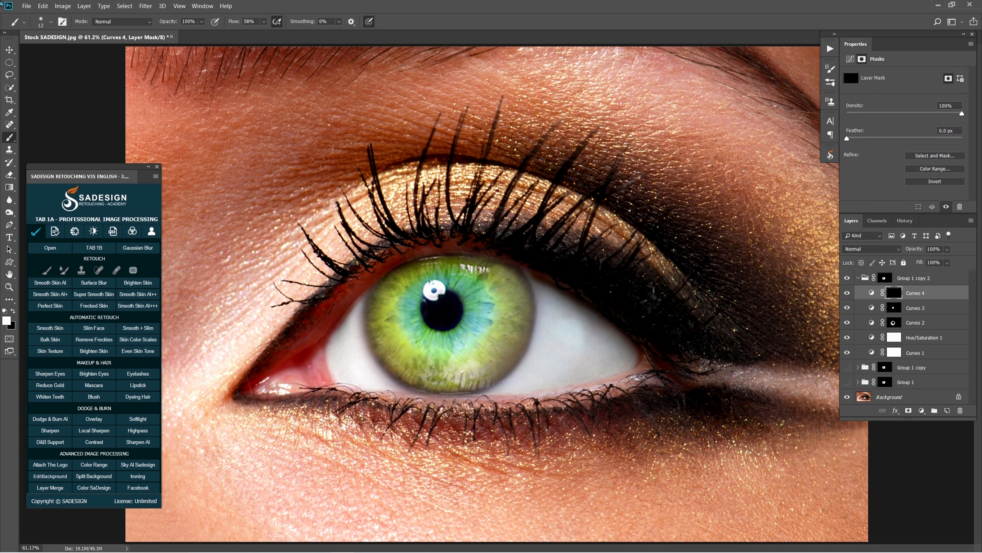
pyautogui.rightClick(8, 138)
pyautogui.click(43, 136)
pyautogui.scroll(1, 468, 304)
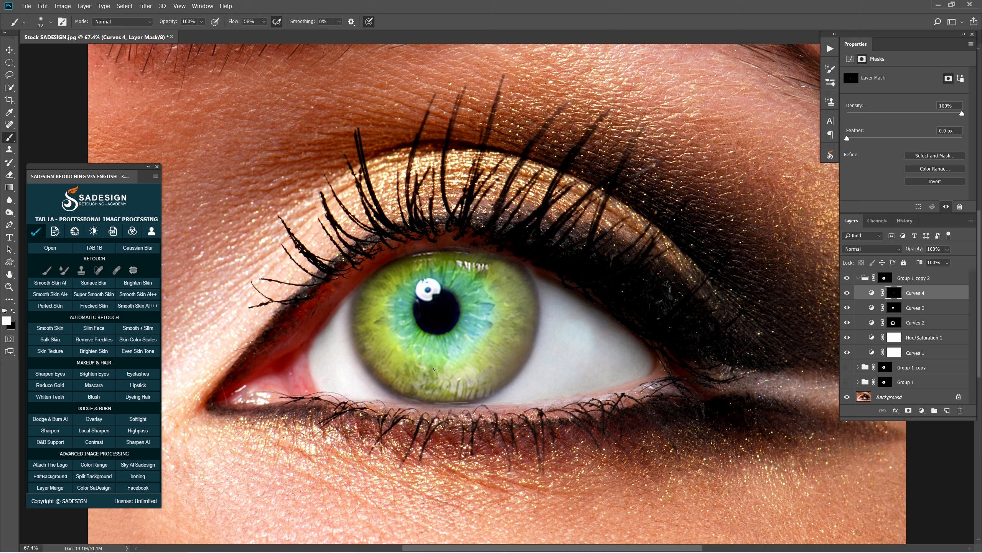
pyautogui.click(847, 293)
# Apply a Gaussian Blur with a 5.0-pixel radius to the new Curves layer's mask
pyautogui.click(145, 6)
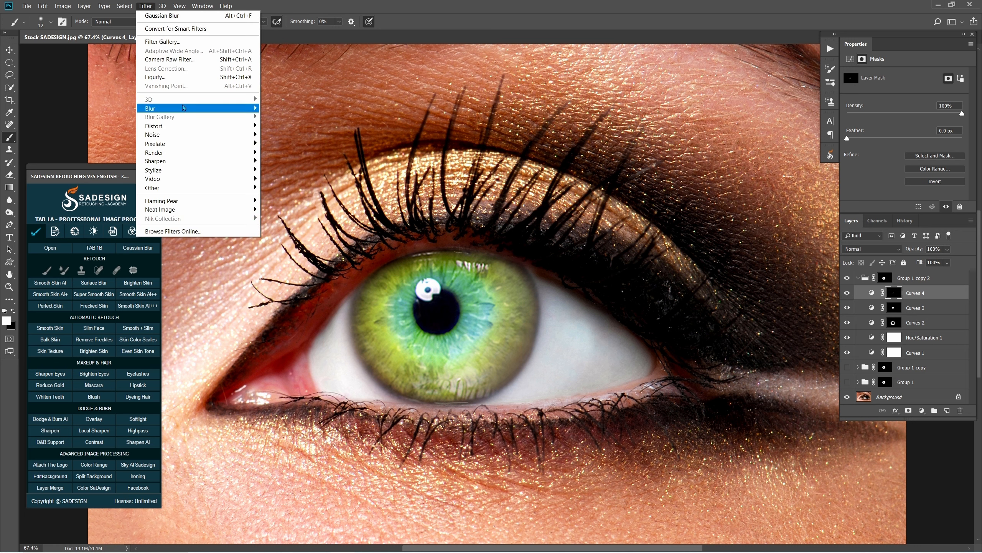
pyautogui.moveTo(190, 107)
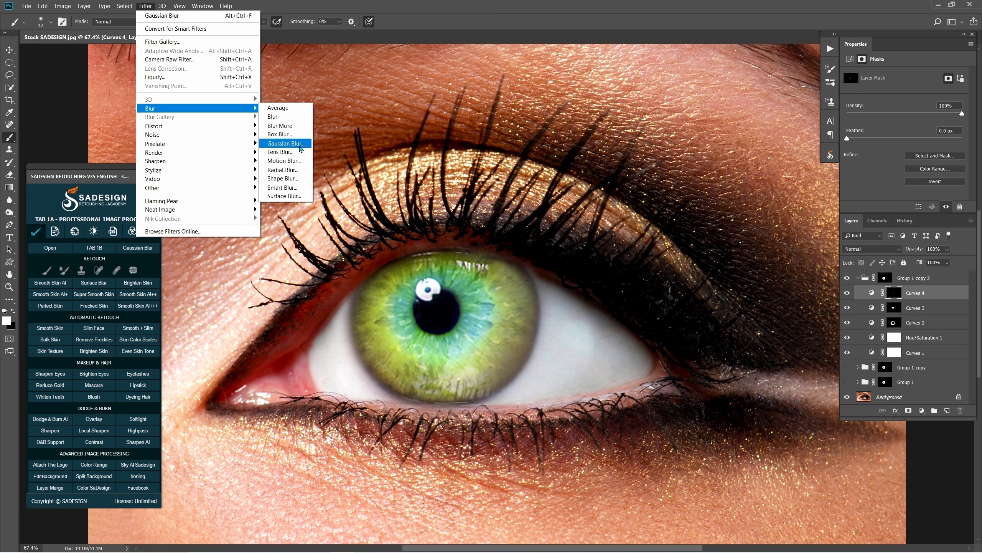
pyautogui.click(287, 143)
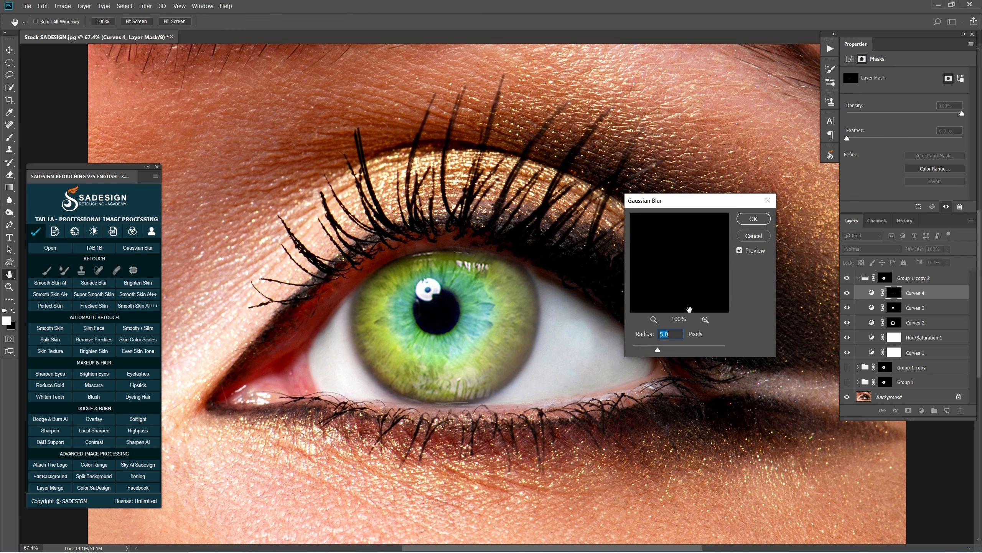
pyautogui.click(740, 251)
pyautogui.click(754, 219)
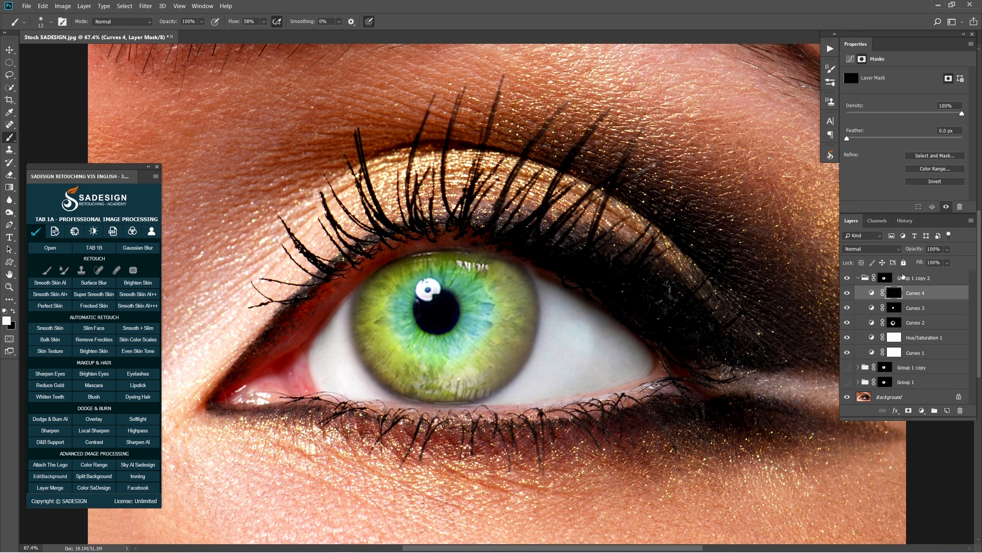
# Pull the new Curves layer's RGB curve down below the diagonal and compare the iris with the layer off and on
pyautogui.click(872, 293)
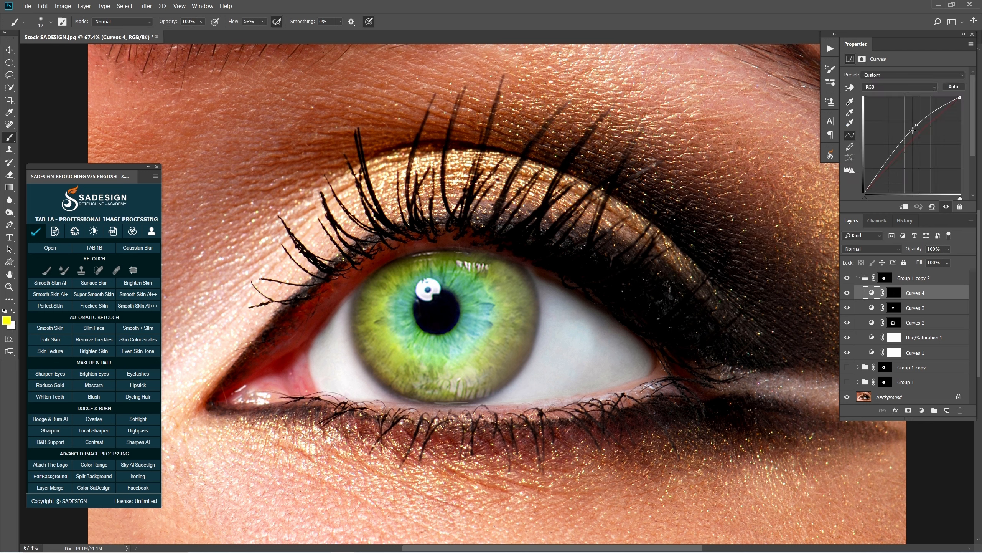
pyautogui.moveTo(918, 126); pyautogui.dragTo(936, 145)
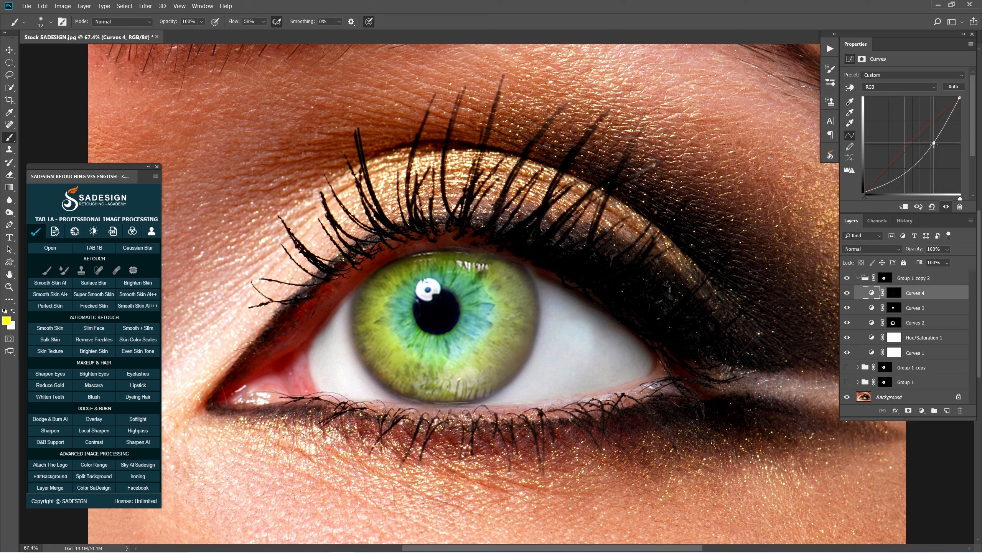
pyautogui.click(847, 292)
pyautogui.click(848, 293)
pyautogui.click(848, 293)
pyautogui.click(848, 292)
# Collapse the newest group and compare the original eye with each of the three colour-variant groups, switching them on one at a time
pyautogui.click(857, 278)
pyautogui.click(847, 278)
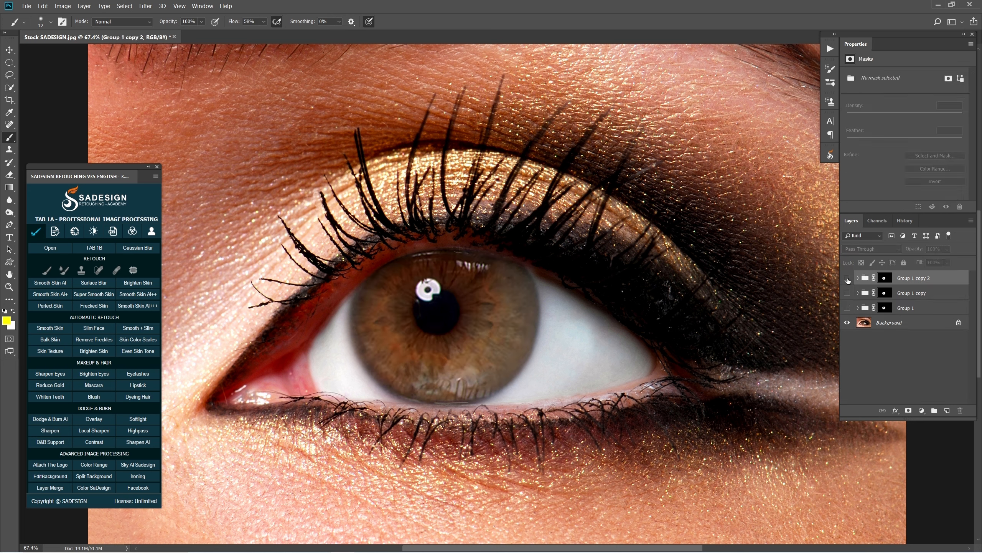
pyautogui.click(848, 278)
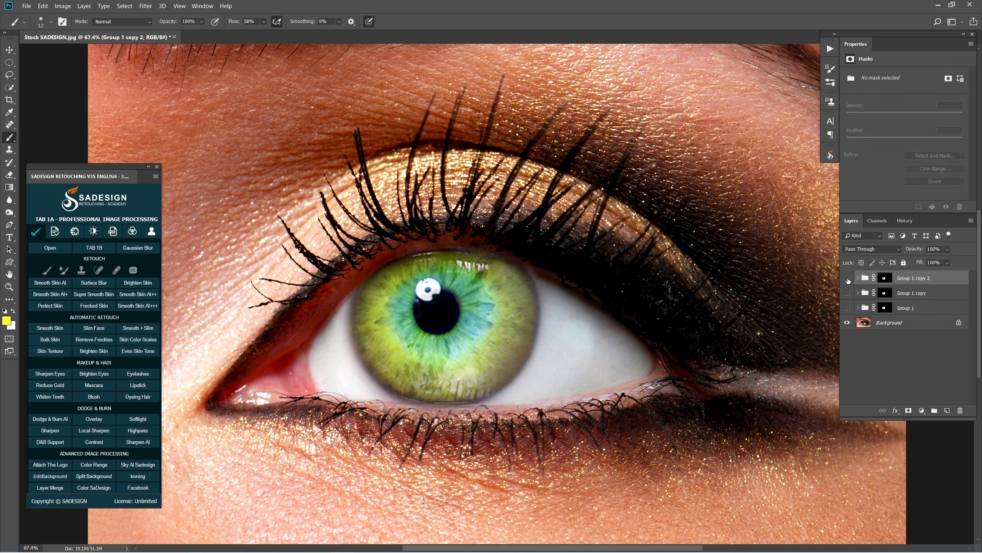
pyautogui.click(847, 278)
pyautogui.click(847, 292)
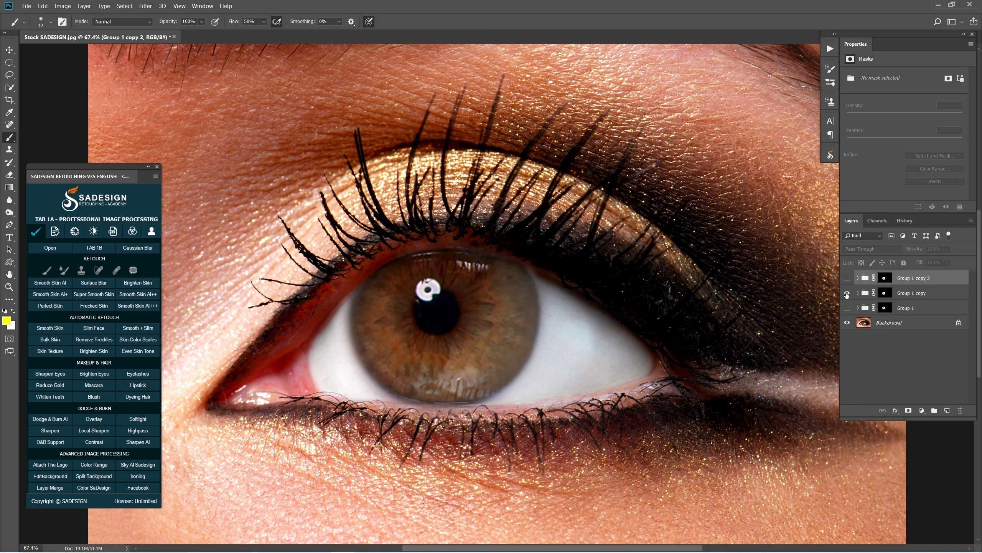
pyautogui.click(846, 294)
pyautogui.click(847, 294)
pyautogui.click(847, 309)
pyautogui.click(847, 309)
pyautogui.click(847, 309)
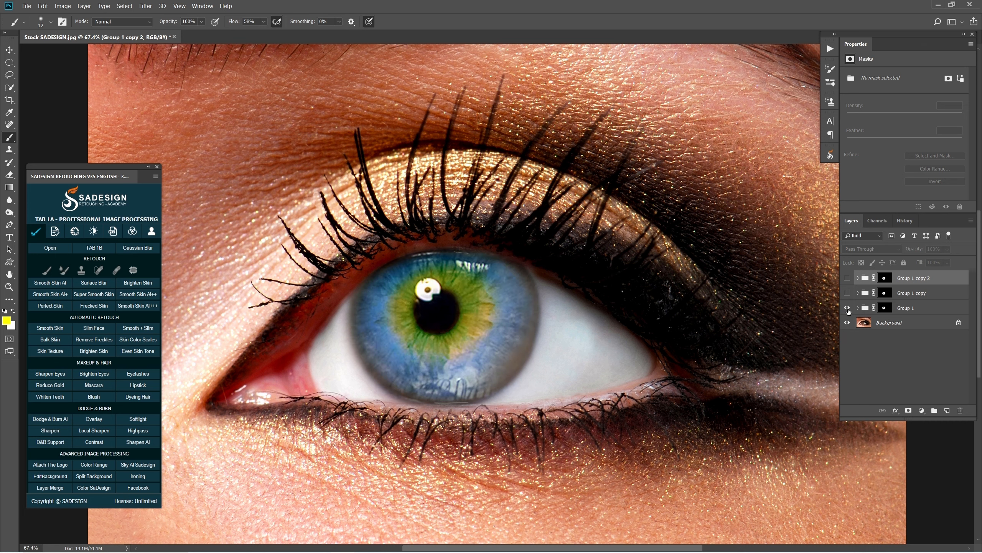